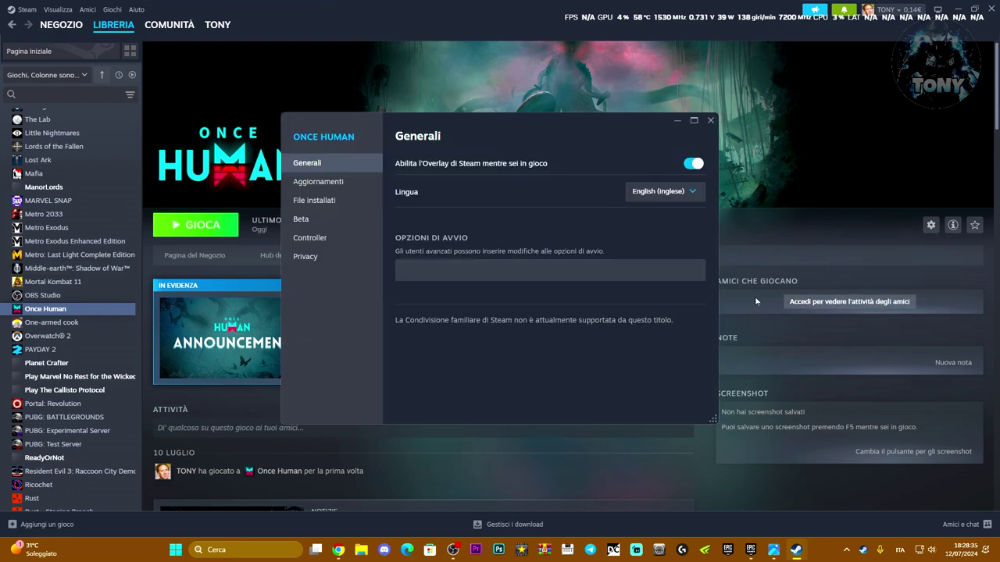
Open Once Human's local installation folder from its installed files settings and locate ONCE_HUMAN.exe.
{"action": "left_click", "coordinate": [336, 200]}
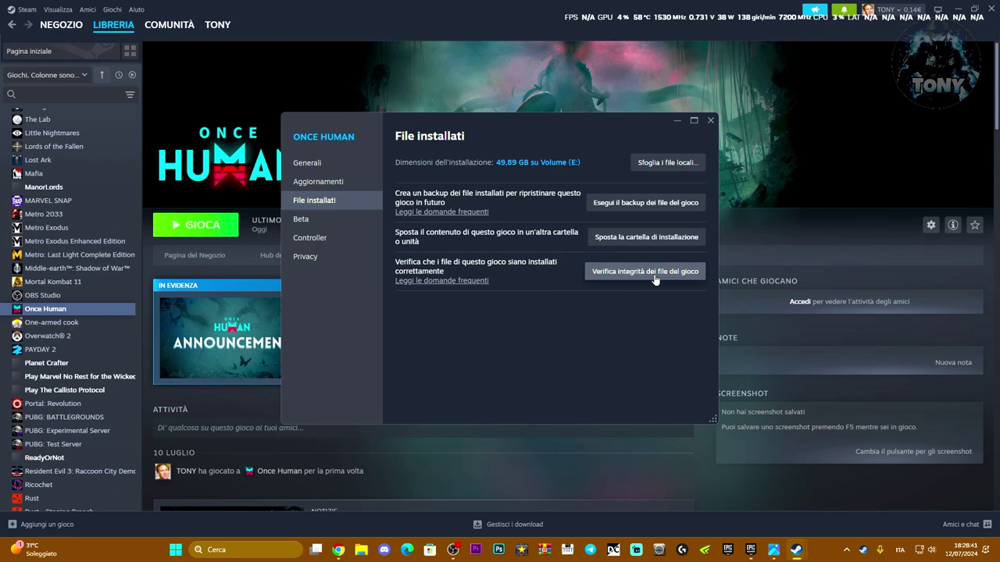
{"action": "left_click", "coordinate": [652, 167]}
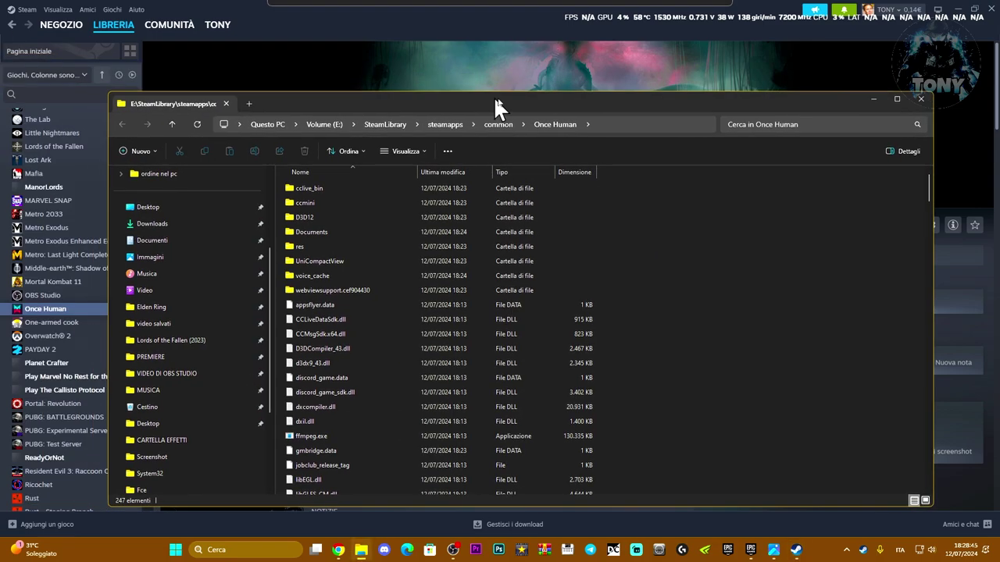
{"action": "scroll", "coordinate": [621, 261], "scroll_direction": "down", "scroll_amount": 15}
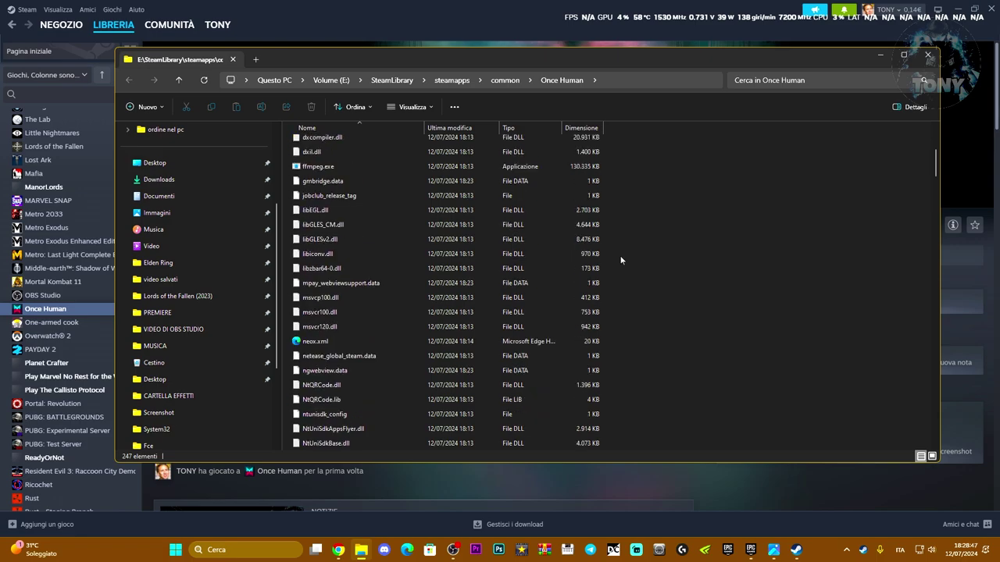
{"action": "scroll", "coordinate": [621, 260], "scroll_direction": "down", "scroll_amount": 1}
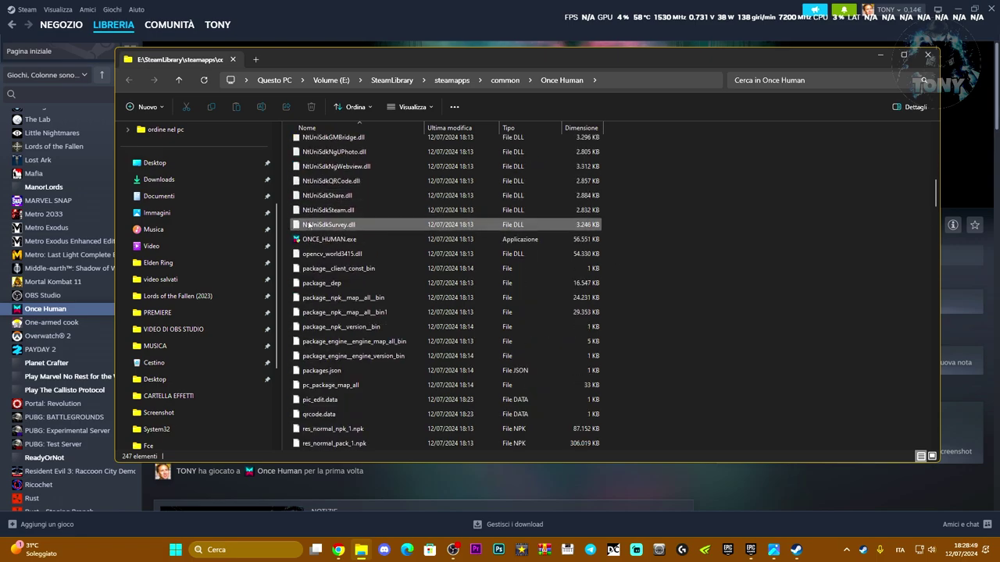
Open the file properties of ONCE_HUMAN.exe and show its compatibility settings.
{"action": "left_click", "coordinate": [382, 239]}
{"action": "right_click", "coordinate": [384, 240]}
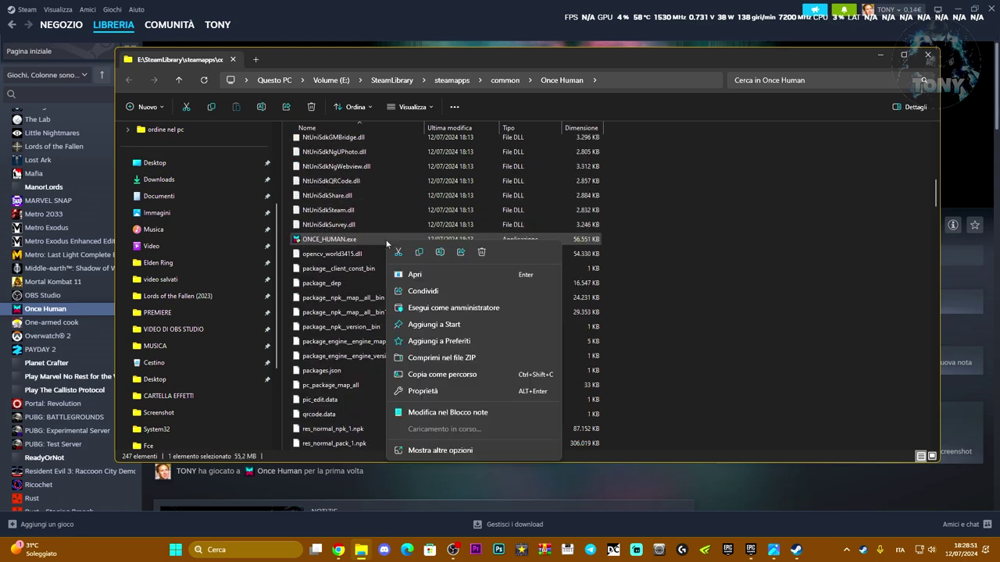
{"action": "left_click", "coordinate": [417, 452]}
{"action": "left_click", "coordinate": [419, 484]}
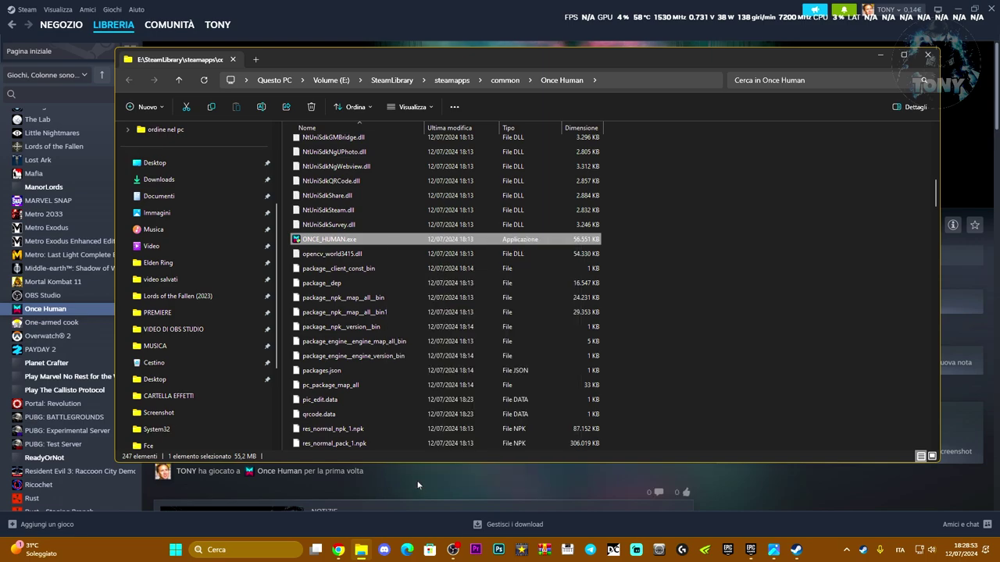
{"action": "left_click_drag", "start_coordinate": [462, 249], "coordinate": [615, 170]}
{"action": "left_click", "coordinate": [640, 187]}
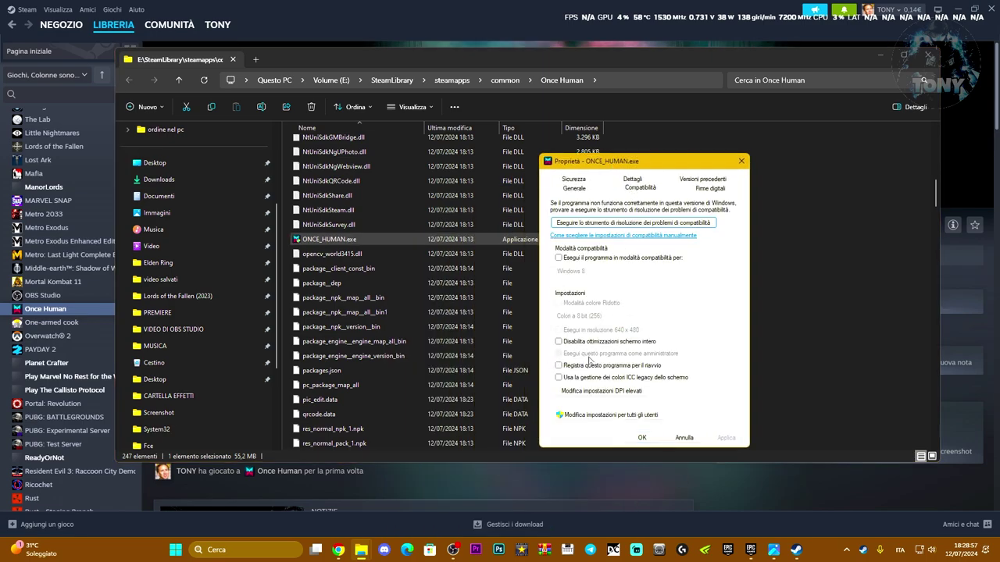
Examine the security, details, previous versions, digital signature, compatibility and general information of ONCE_HUMAN.exe.
{"action": "left_click", "coordinate": [592, 186]}
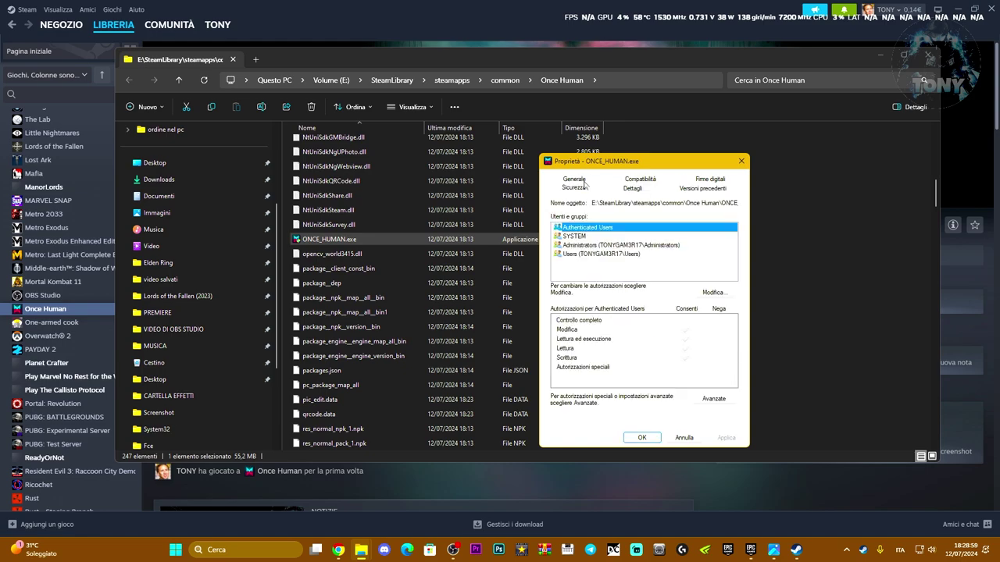
{"action": "left_click", "coordinate": [632, 191]}
{"action": "left_click", "coordinate": [702, 189]}
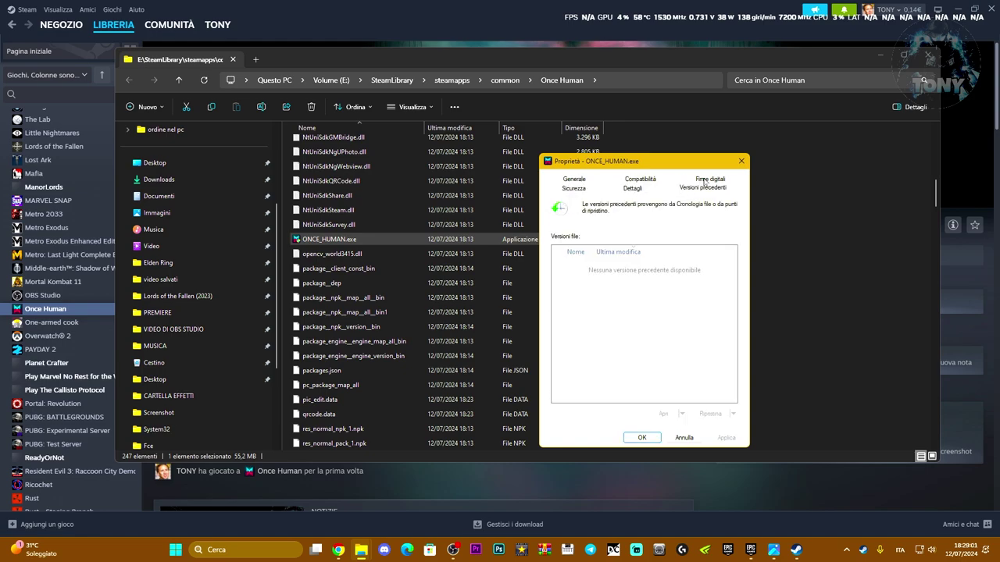
{"action": "left_click", "coordinate": [710, 179]}
{"action": "left_click", "coordinate": [633, 179]}
{"action": "left_click", "coordinate": [575, 179]}
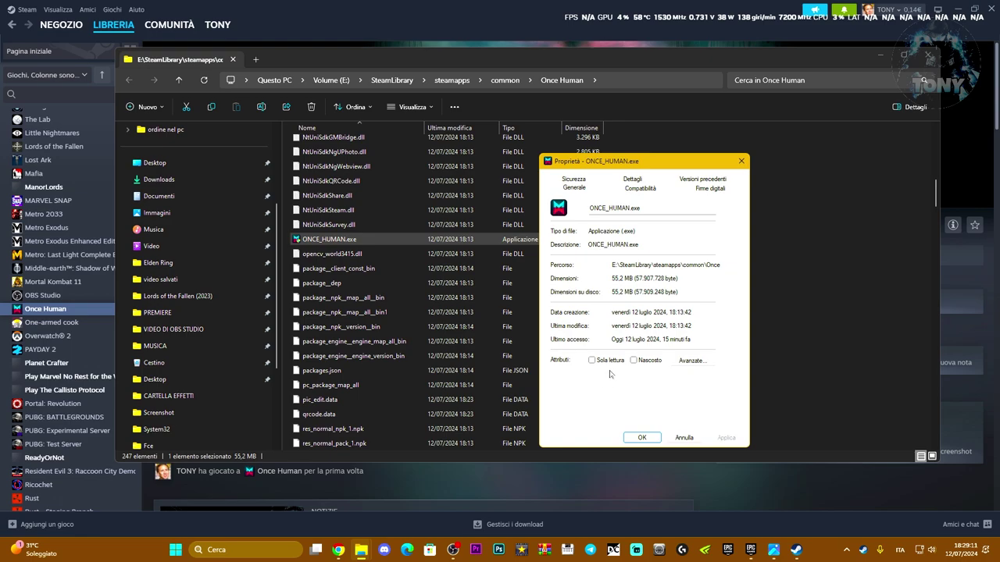
Open the certificate behind the NetEase sha256 digital signature of ONCE_HUMAN.exe.
{"action": "left_click", "coordinate": [709, 188]}
{"action": "left_click", "coordinate": [638, 232]}
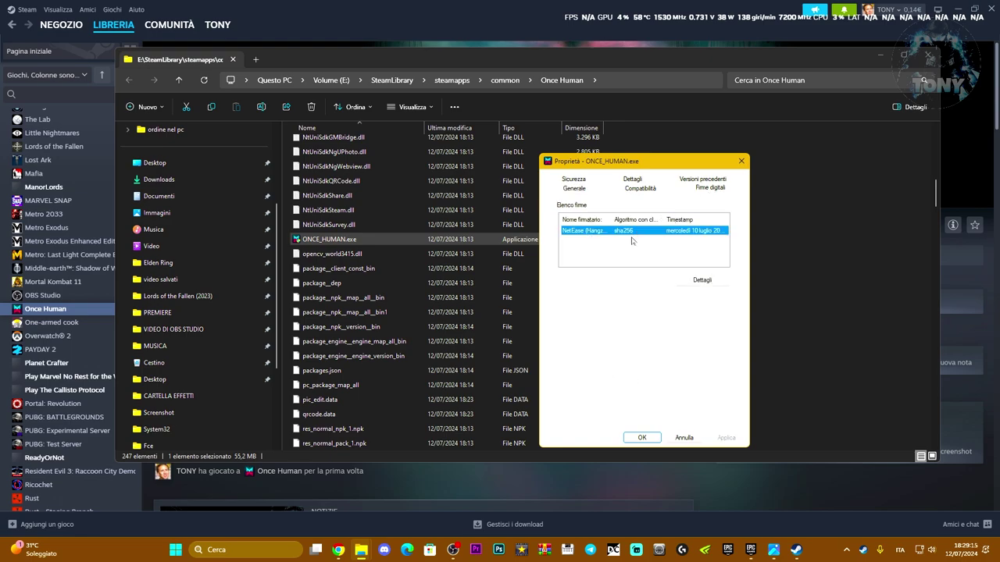
{"action": "left_click", "coordinate": [702, 280]}
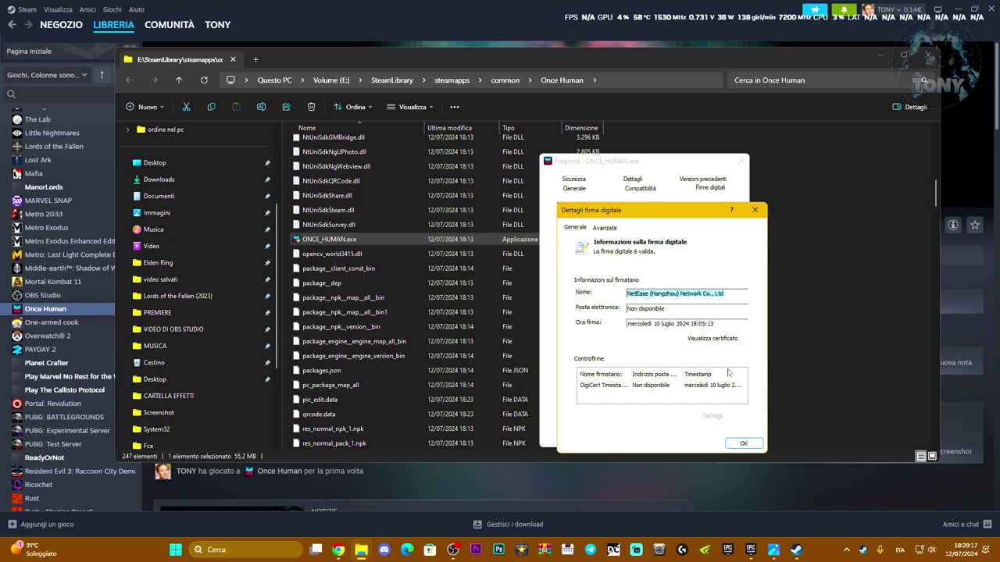
{"action": "left_click", "coordinate": [712, 338]}
{"action": "left_click_drag", "start_coordinate": [684, 251], "coordinate": [663, 145]}
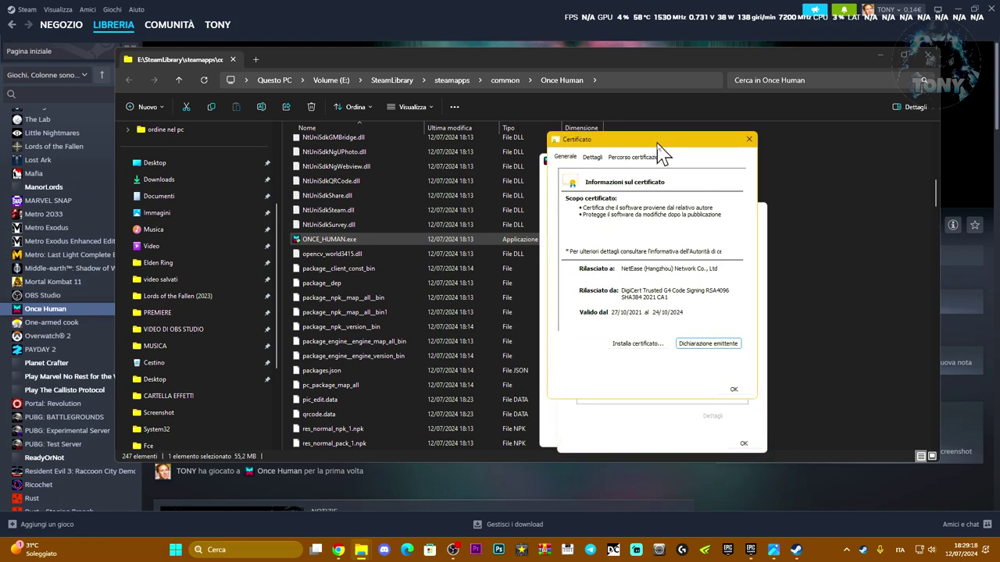
Install the NetEase certificate, letting the certificate store be selected automatically by certificate type, and close the certificate.
{"action": "left_click", "coordinate": [636, 344]}
{"action": "left_click", "coordinate": [720, 396]}
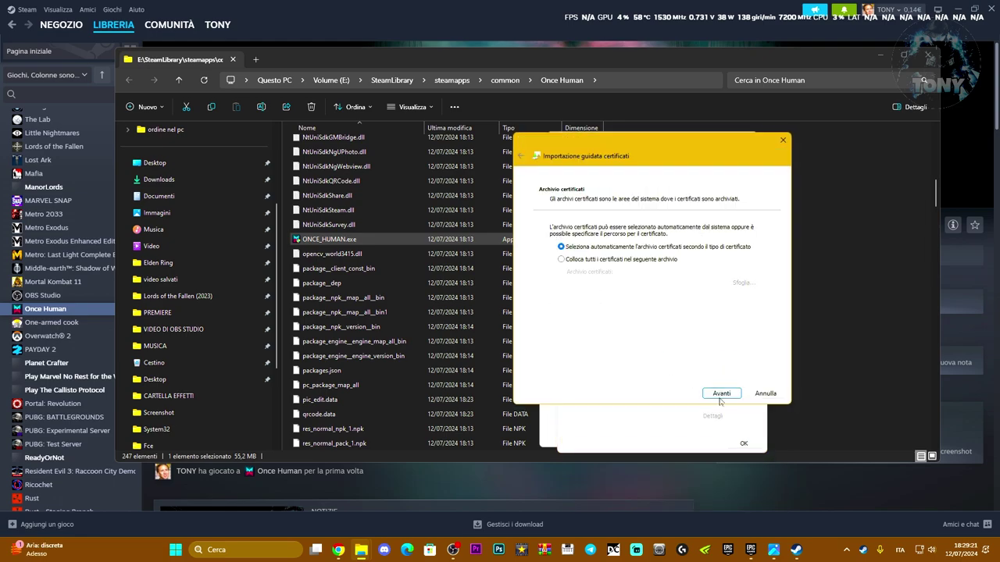
{"action": "left_click", "coordinate": [720, 396]}
{"action": "left_click", "coordinate": [720, 397]}
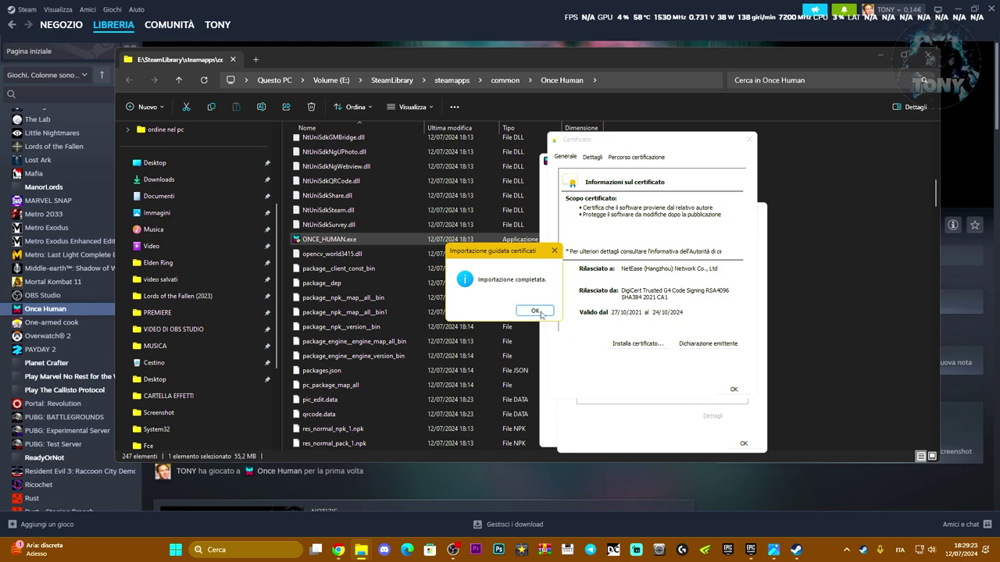
{"action": "left_click", "coordinate": [542, 314]}
{"action": "left_click", "coordinate": [734, 391]}
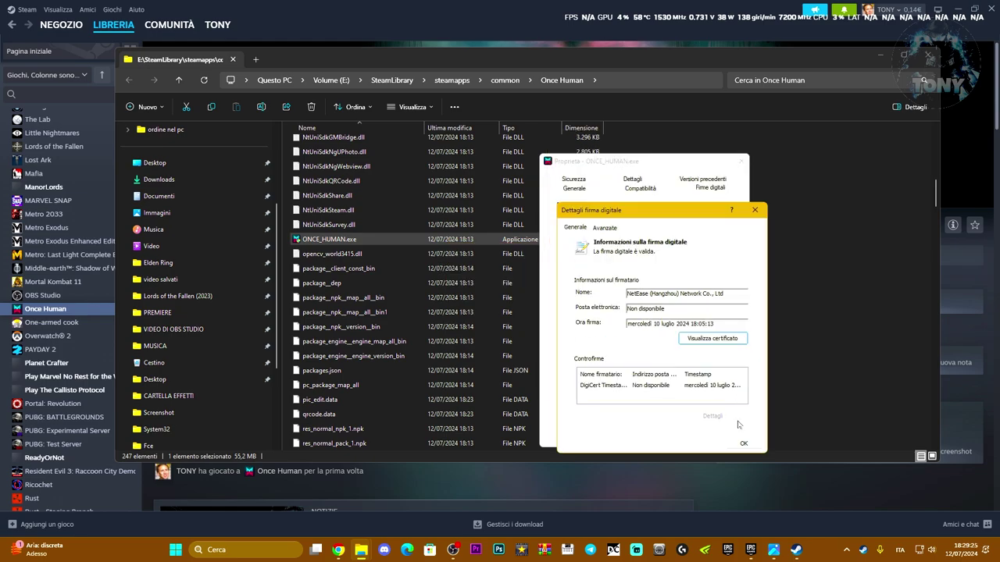
Close the signature details, the executable's properties, the game folder and the Once Human properties.
{"action": "left_click", "coordinate": [742, 443]}
{"action": "left_click", "coordinate": [639, 437]}
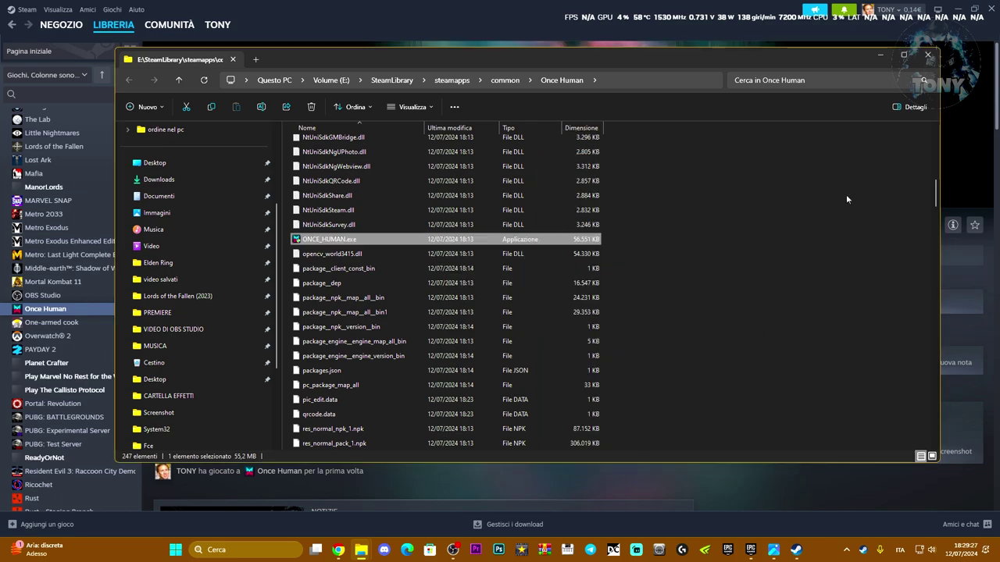
{"action": "left_click", "coordinate": [929, 58]}
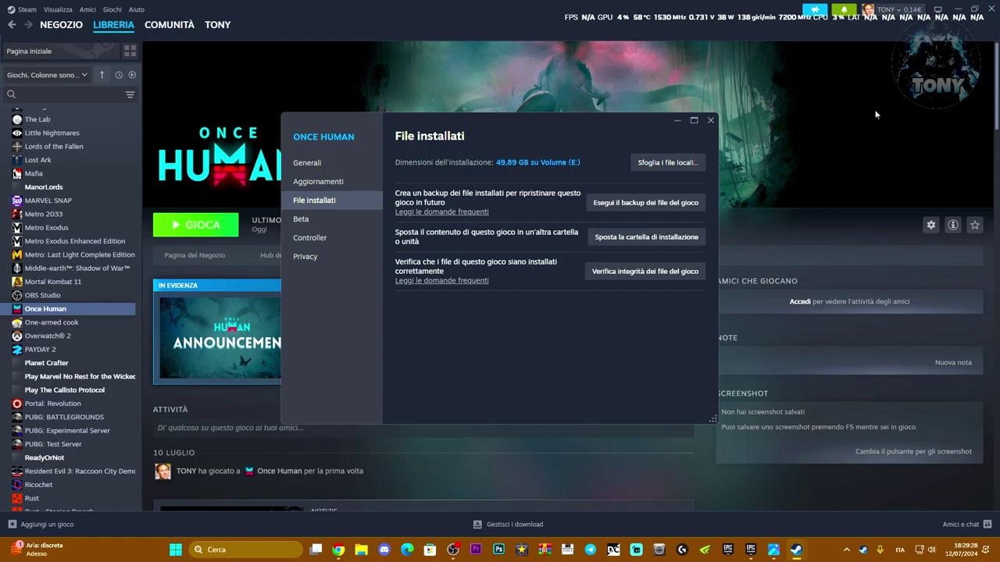
{"action": "left_click", "coordinate": [710, 120]}
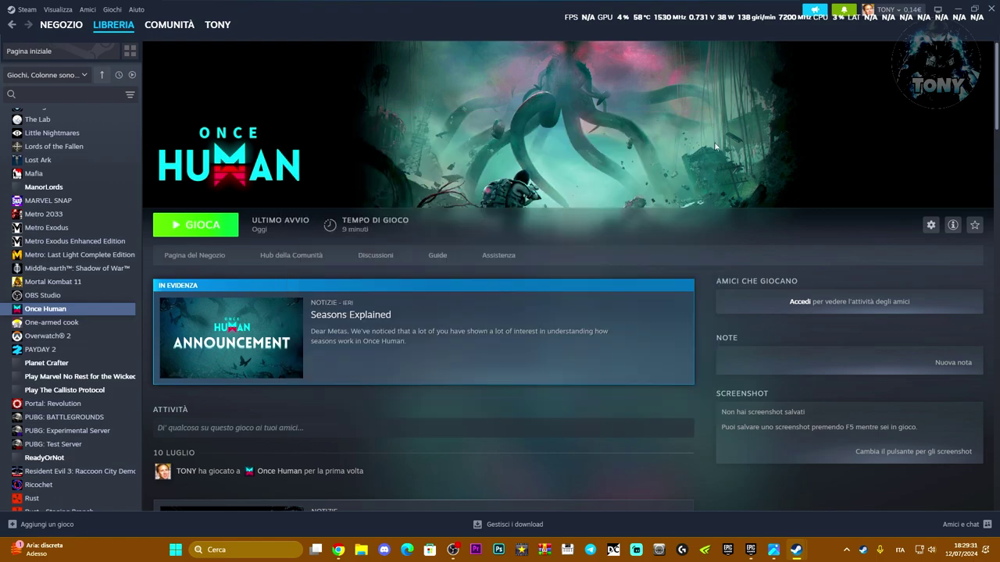
Switch to the Epic Games Launcher and view Fortnite's management options, including file verification and installation, before minimizing the launcher.
{"action": "left_click", "coordinate": [750, 550]}
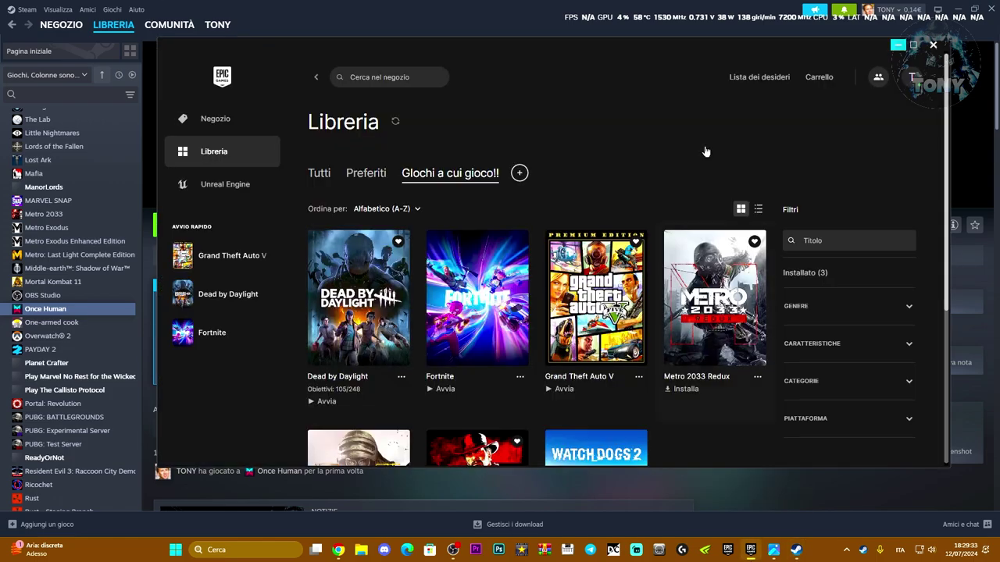
{"action": "left_click_drag", "start_coordinate": [546, 44], "coordinate": [564, 40]}
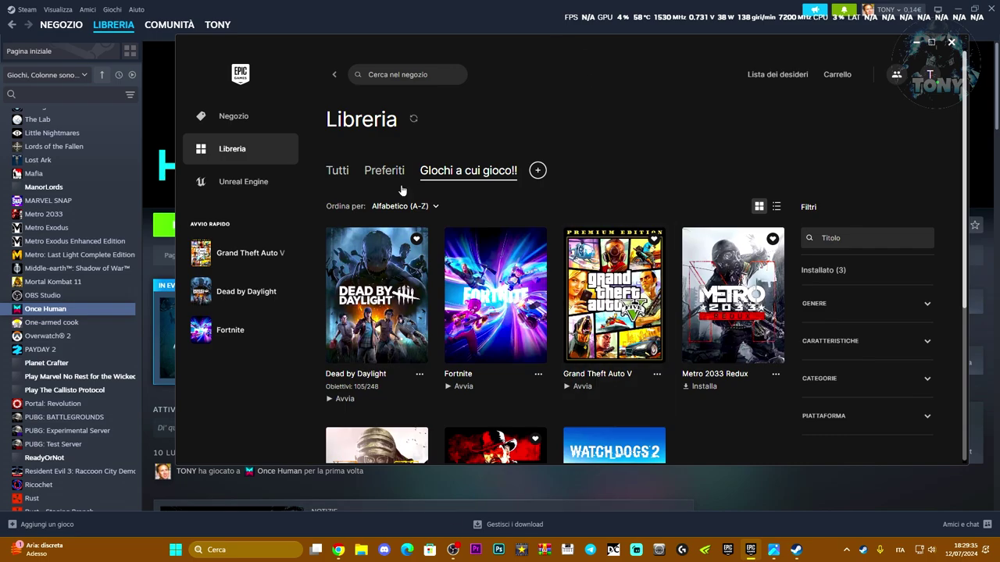
{"action": "scroll", "coordinate": [513, 384], "scroll_direction": "down", "scroll_amount": 1}
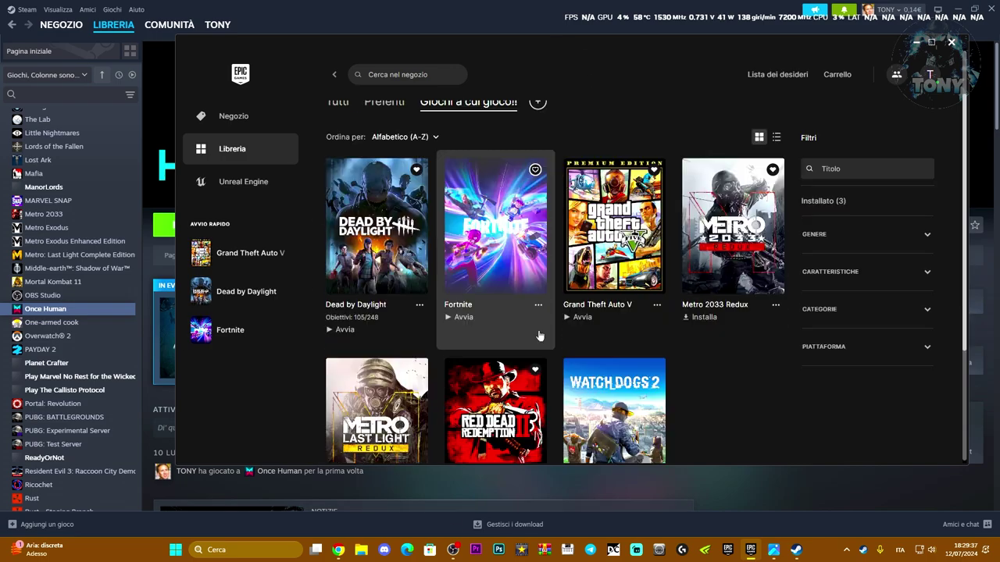
{"action": "left_click", "coordinate": [538, 304]}
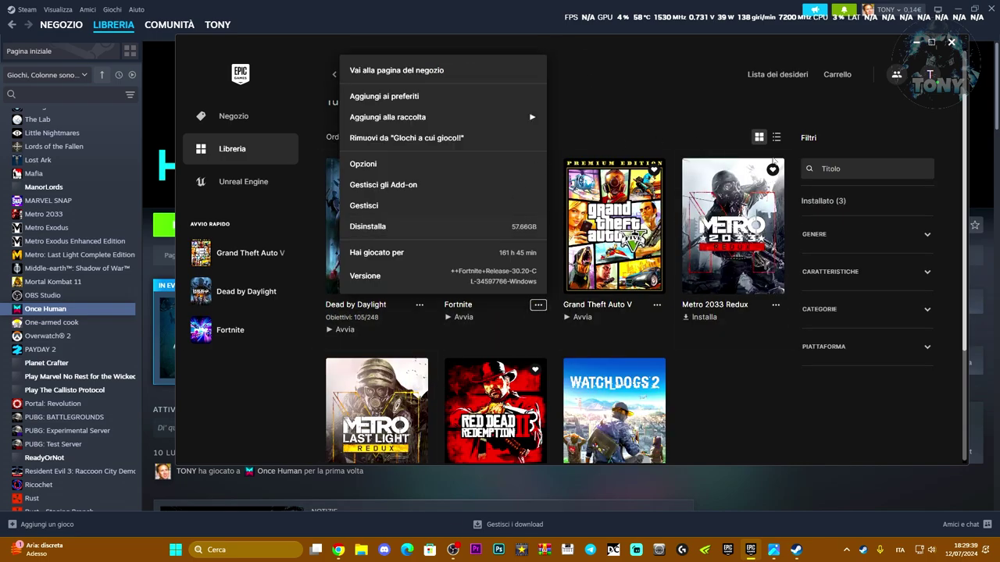
{"action": "left_click", "coordinate": [371, 208]}
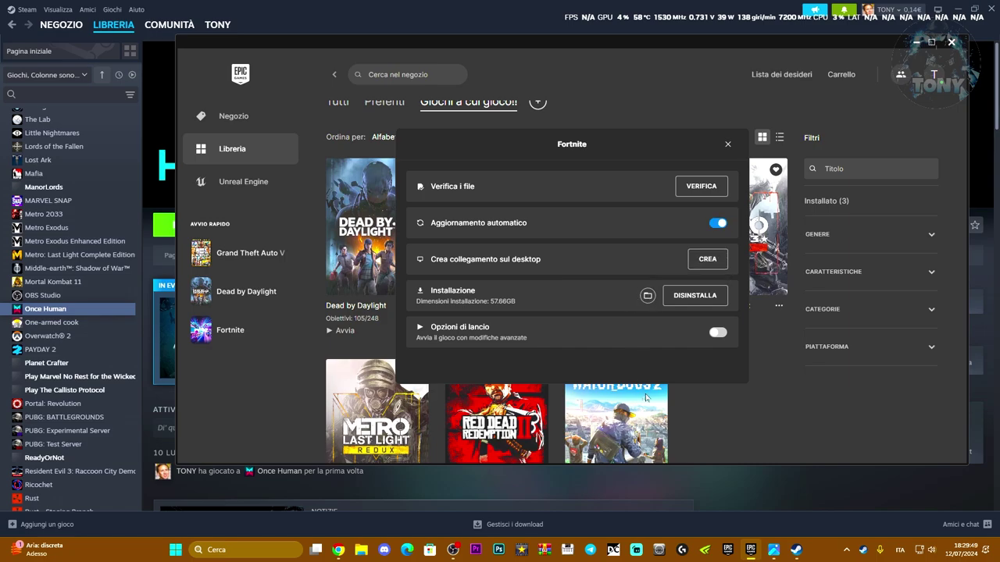
{"action": "left_click", "coordinate": [727, 144]}
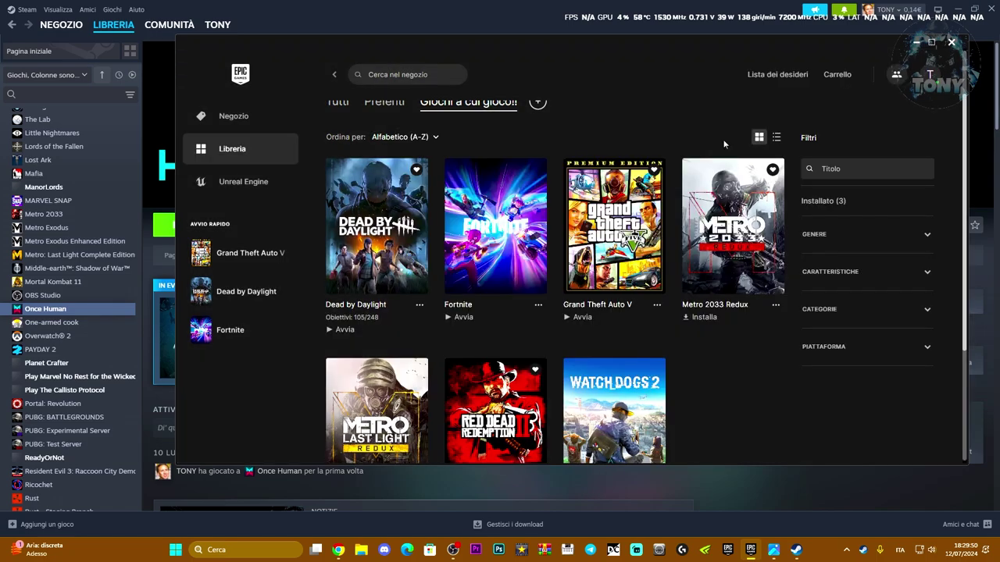
{"action": "left_click", "coordinate": [915, 45]}
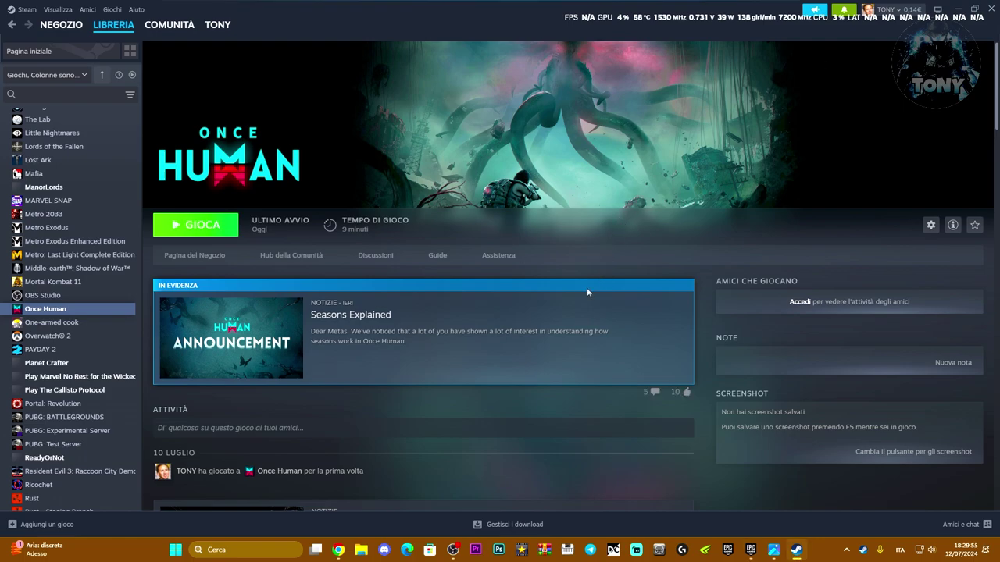
Open Device Manager and expand the display adapters category.
{"action": "right_click", "coordinate": [175, 551]}
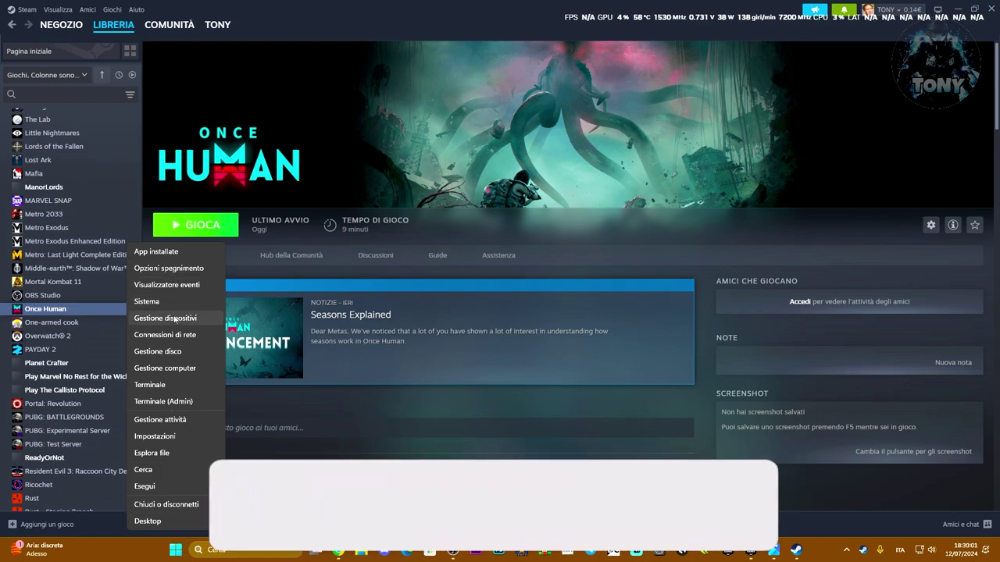
{"action": "left_click", "coordinate": [309, 243]}
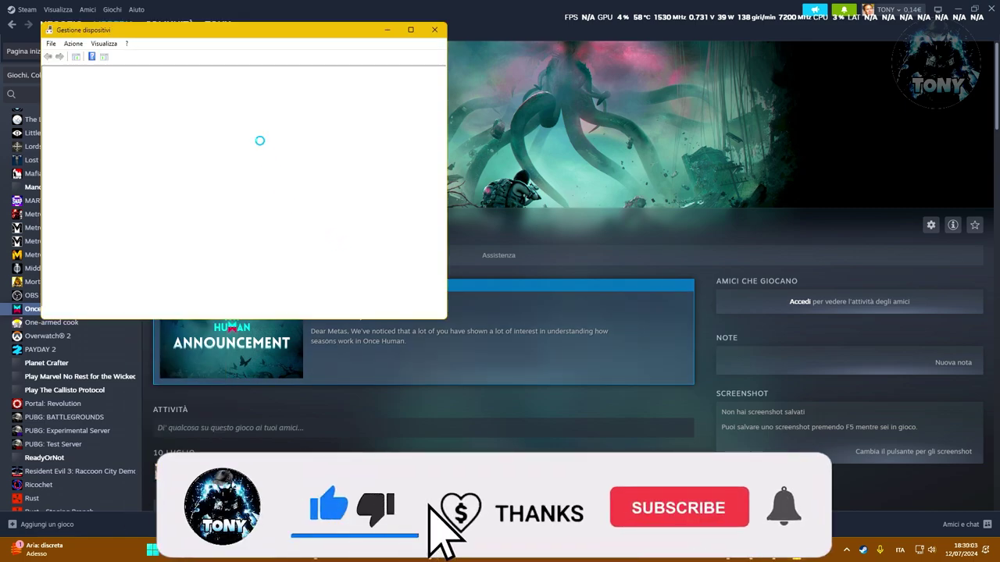
{"action": "left_click_drag", "start_coordinate": [235, 36], "coordinate": [471, 57]}
{"action": "scroll", "coordinate": [407, 179], "scroll_direction": "down", "scroll_amount": 2}
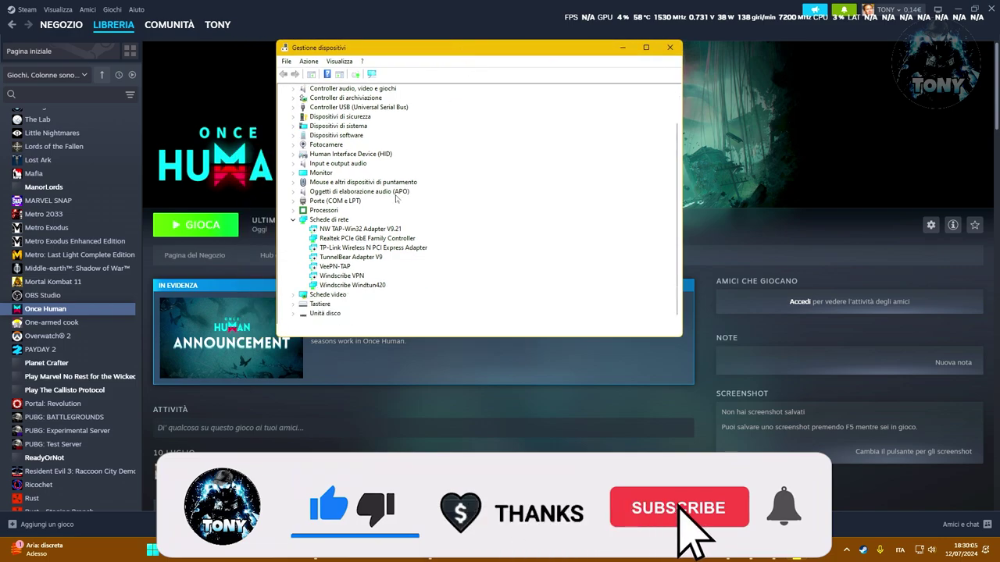
{"action": "left_click", "coordinate": [325, 297]}
{"action": "double_click", "coordinate": [324, 297]}
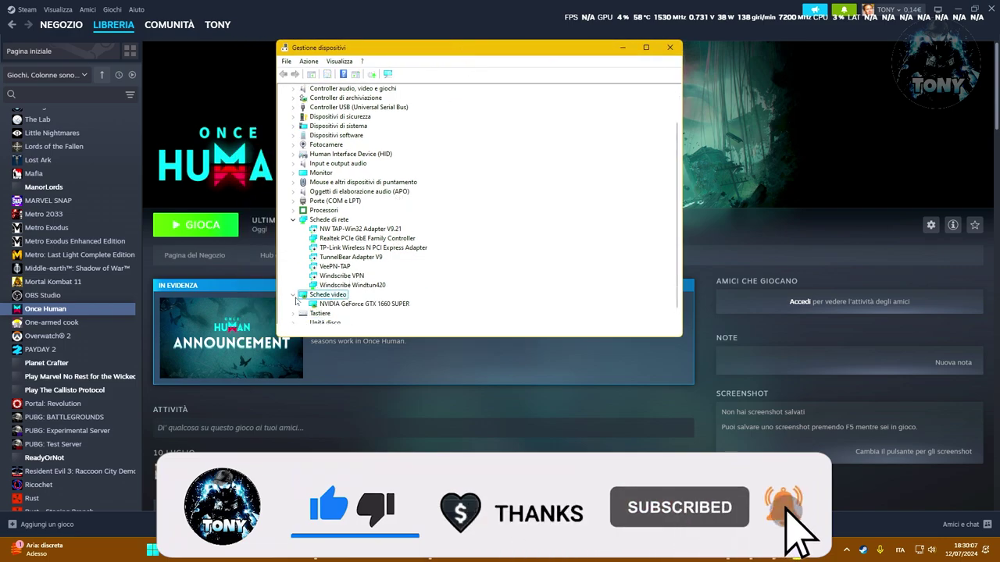
View the compatible drivers available on the computer for the NVIDIA GeForce GTX 1660 SUPER, and close the update wizard and Device Manager.
{"action": "left_click", "coordinate": [344, 304]}
{"action": "right_click", "coordinate": [347, 306]}
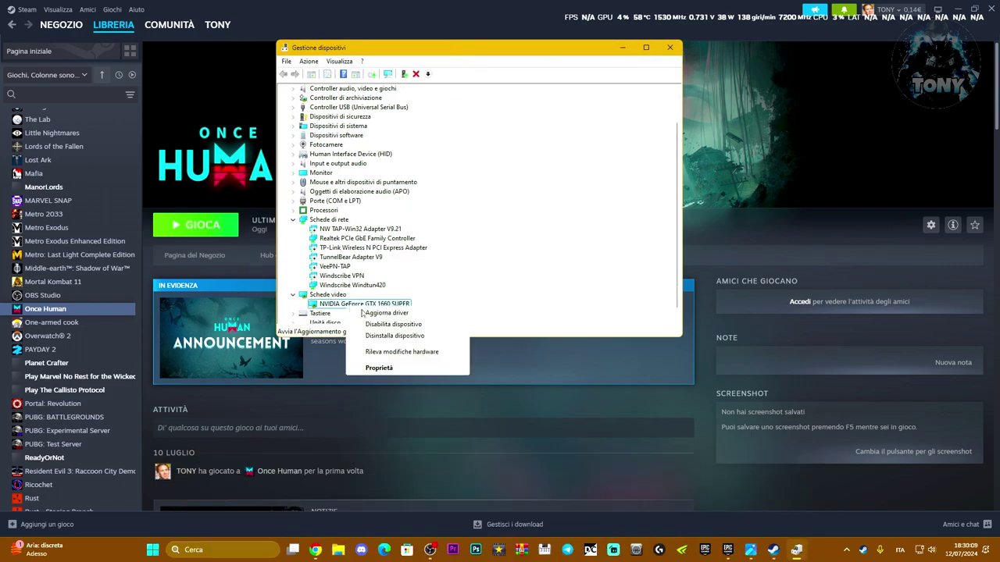
{"action": "left_click", "coordinate": [397, 314]}
{"action": "left_click", "coordinate": [412, 228]}
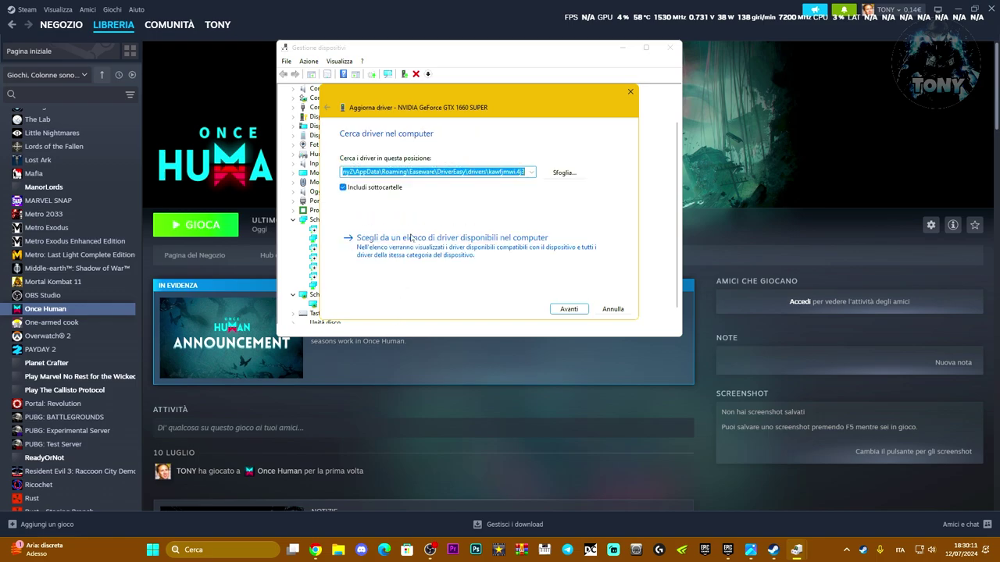
{"action": "left_click", "coordinate": [467, 247]}
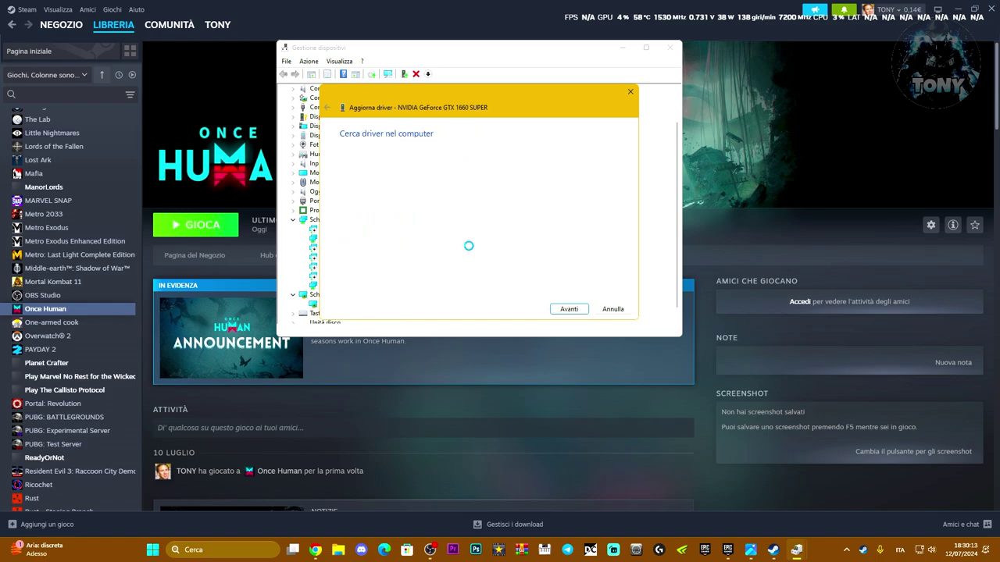
{"action": "left_click", "coordinate": [389, 222]}
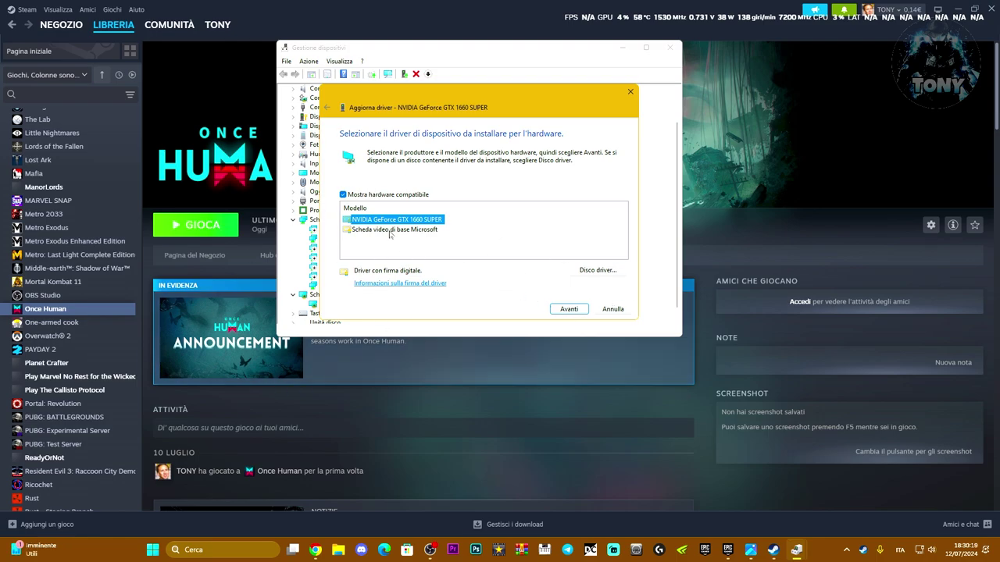
{"action": "left_click", "coordinate": [630, 91]}
{"action": "left_click", "coordinate": [670, 48]}
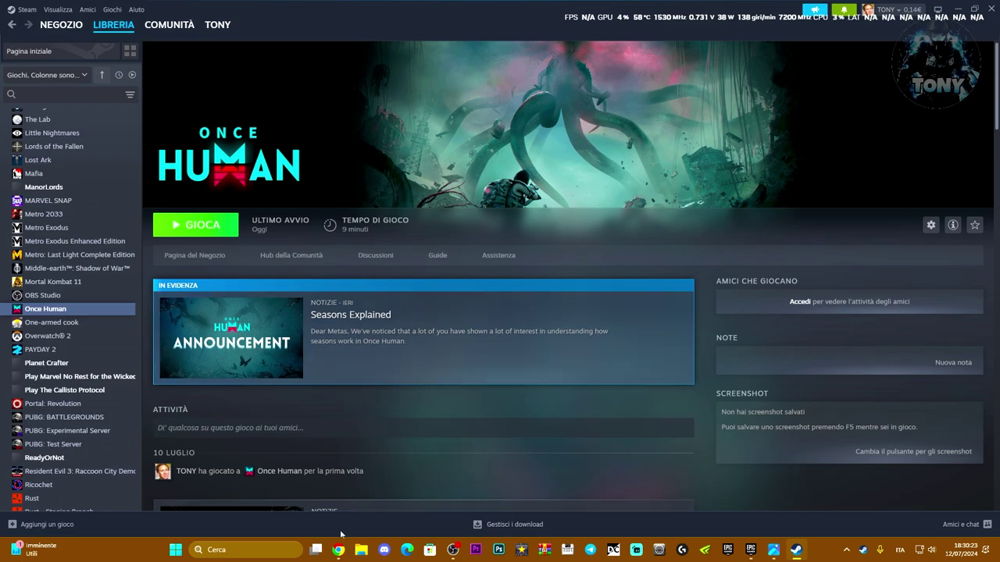
Switch to Chrome and compare NVIDIA's GeForce Experience and NVIDIA App download pages.
{"action": "left_click", "coordinate": [332, 556]}
{"action": "left_click", "coordinate": [449, 10]}
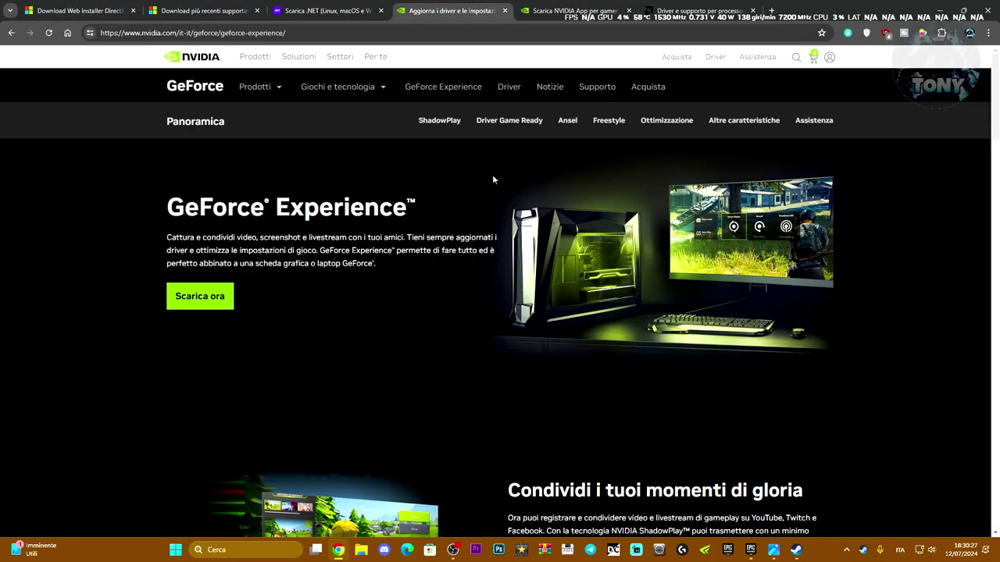
{"action": "left_click", "coordinate": [568, 10]}
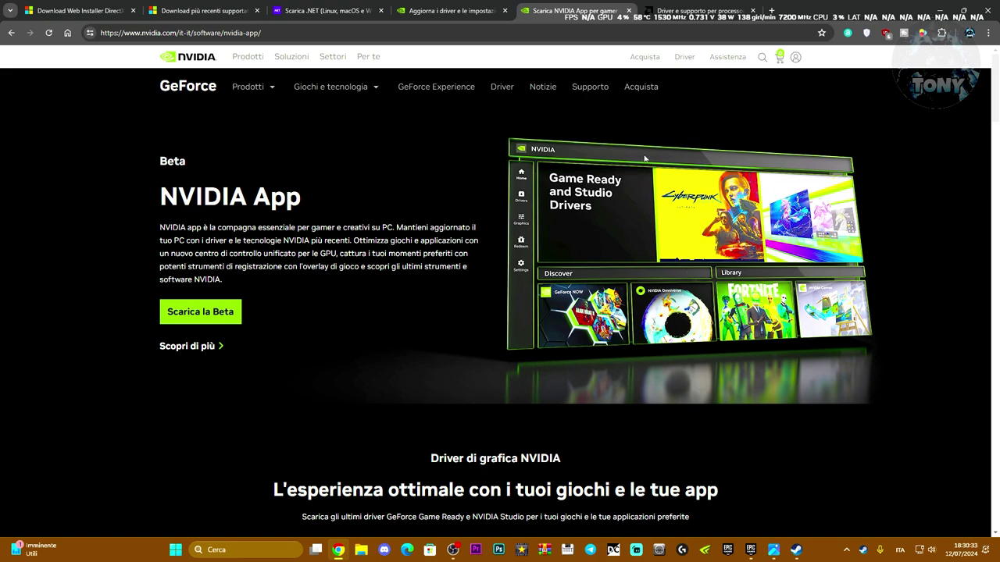
{"action": "key", "text": "ctrl+shift+Tab"}
{"action": "key", "text": "ctrl+Tab"}
{"action": "key", "text": "ctrl+shift+Tab"}
{"action": "key", "text": "ctrl+Tab"}
{"action": "key", "text": "ctrl+shift+Tab"}
Review AMD's Windows driver download and product search options, and return to the GeForce Experience page.
{"action": "left_click", "coordinate": [664, 10]}
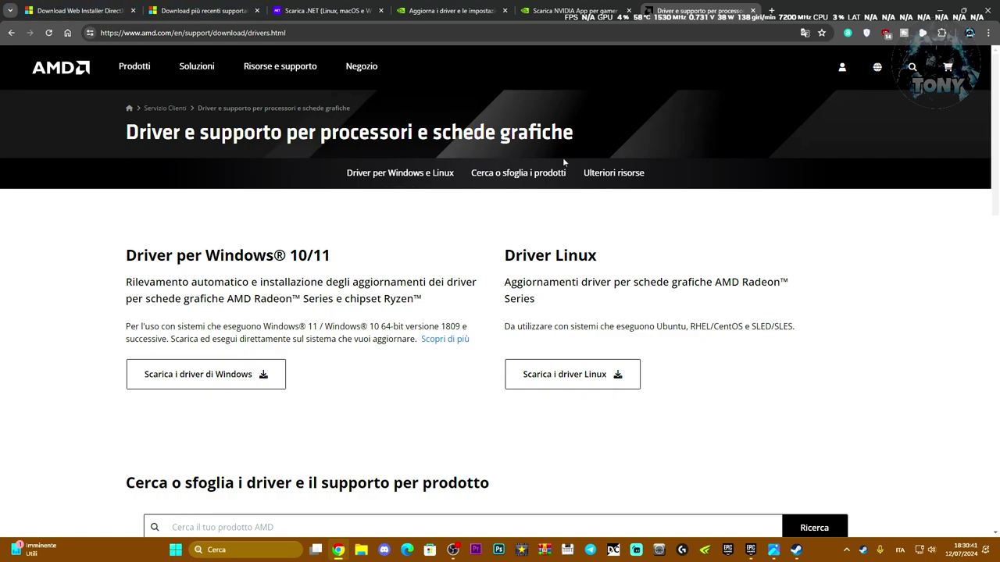
{"action": "scroll", "coordinate": [768, 250], "scroll_direction": "down", "scroll_amount": 3}
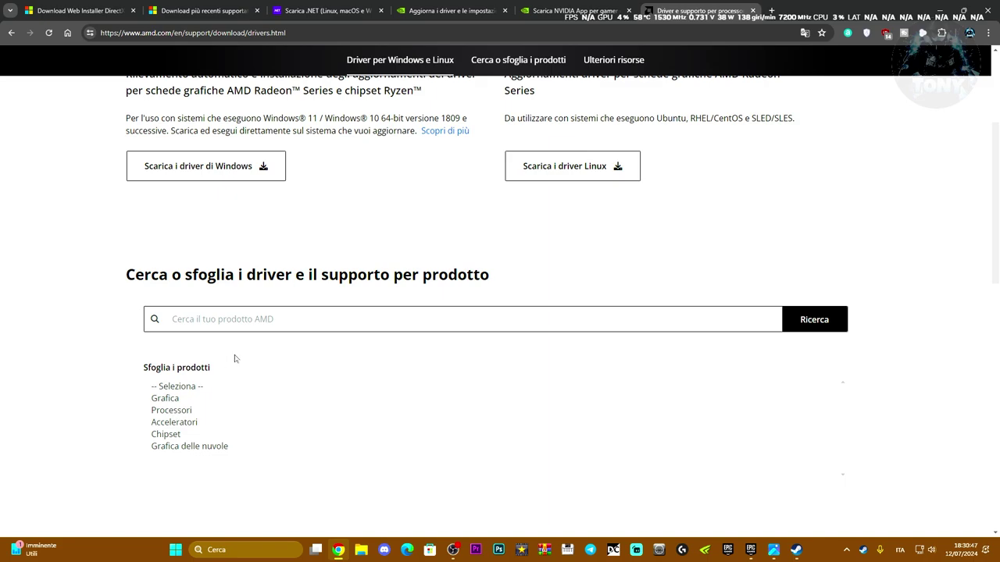
{"action": "scroll", "coordinate": [500, 313], "scroll_direction": "up", "scroll_amount": 3}
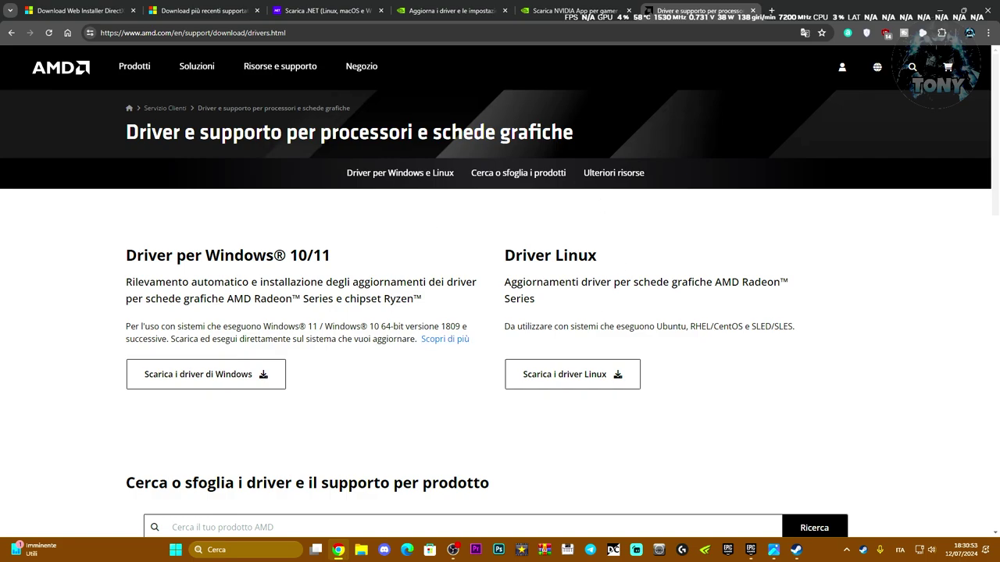
{"action": "left_click", "coordinate": [474, 10]}
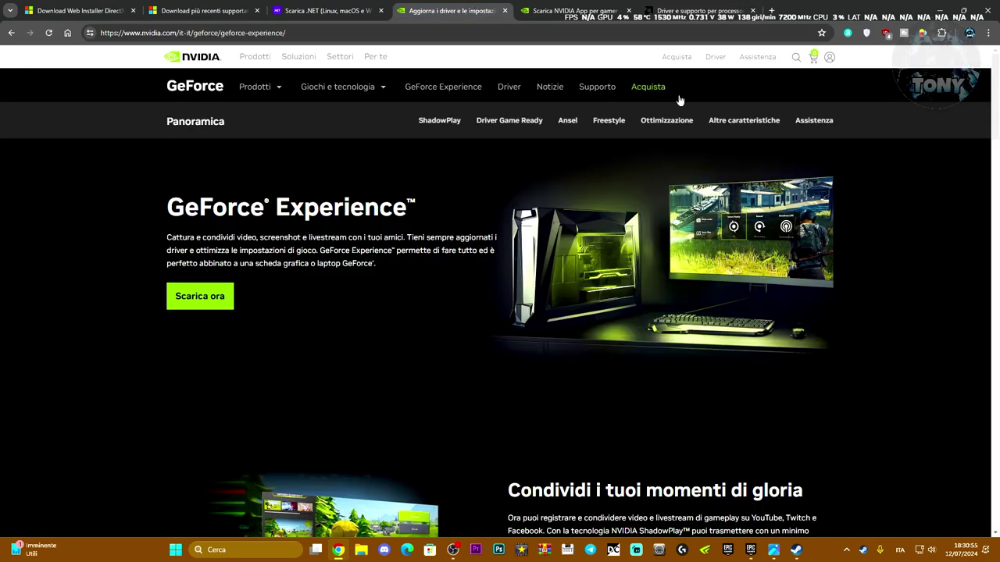
Search the computer for nvidia, open the NVIDIA app and view the available driver update and the driver type choices.
{"action": "left_click", "coordinate": [239, 550]}
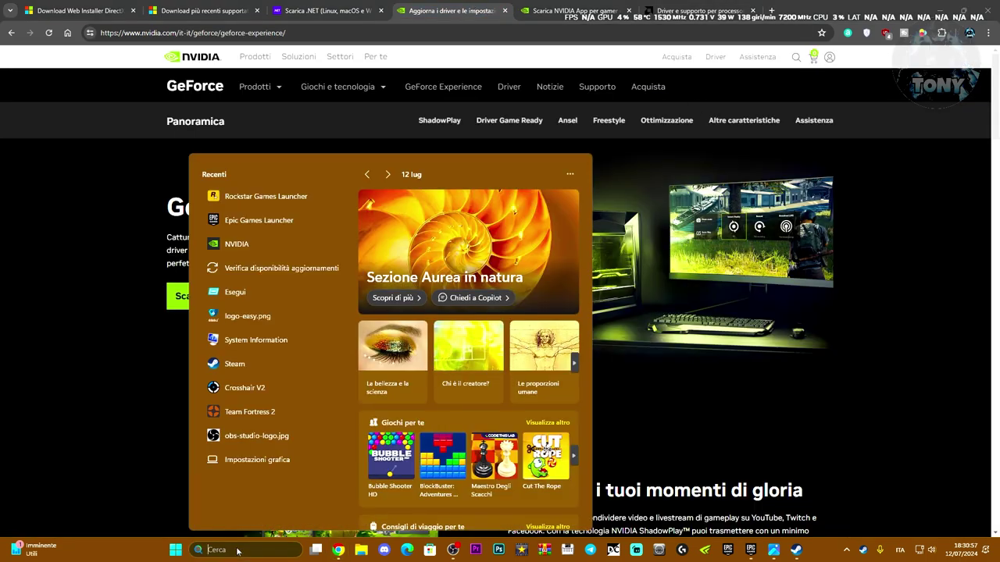
{"action": "type", "text": "nvidia"}
{"action": "left_click", "coordinate": [241, 551]}
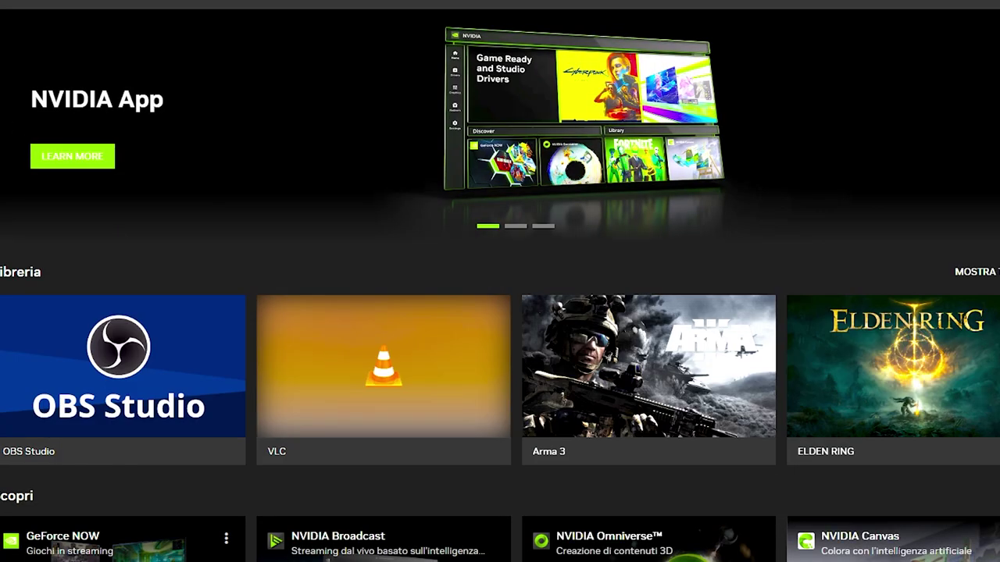
{"action": "left_click", "coordinate": [4, 78]}
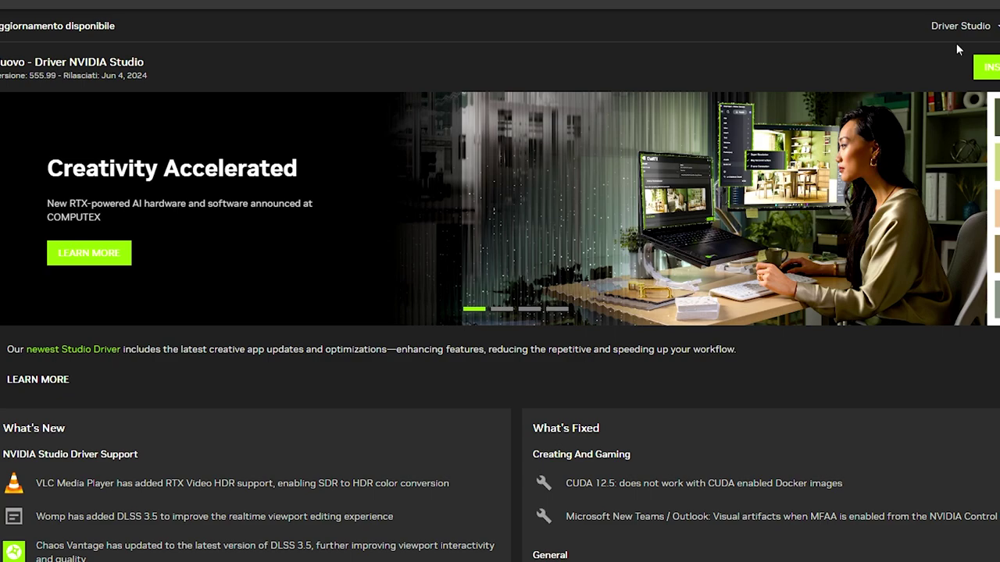
{"action": "left_click", "coordinate": [963, 25]}
{"action": "left_click", "coordinate": [879, 62]}
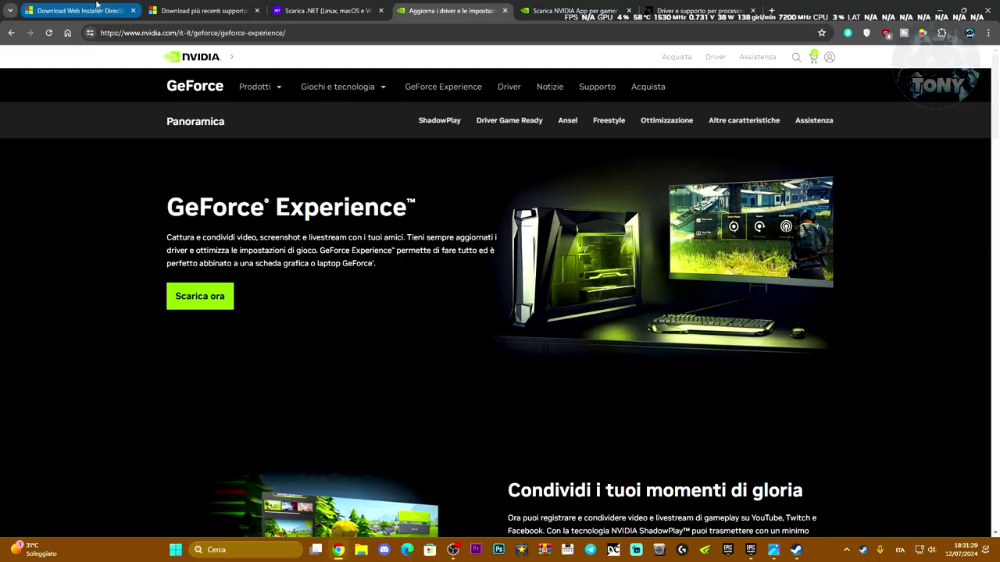
Download the DirectX End-User Runtime Web Installer in Italian and complete its setup, accepting the licence and leaving Bing Toolbar out.
{"action": "left_click", "coordinate": [97, 8]}
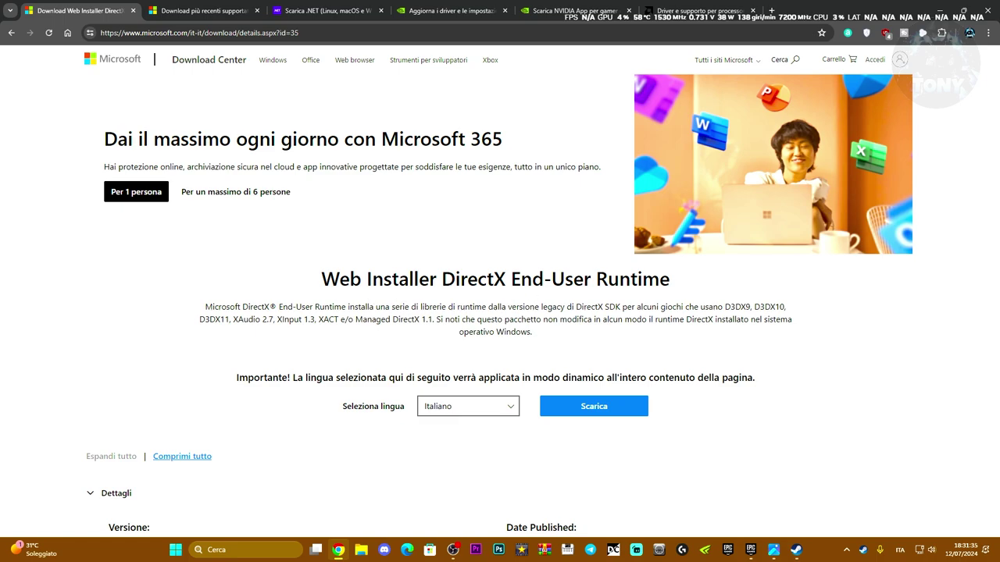
{"action": "left_click", "coordinate": [612, 407]}
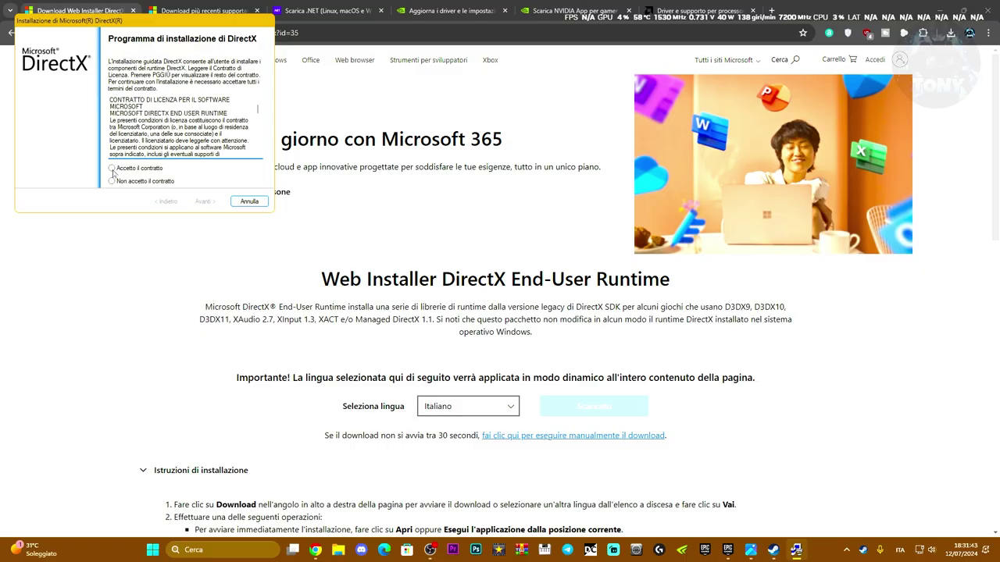
{"action": "left_click", "coordinate": [111, 168]}
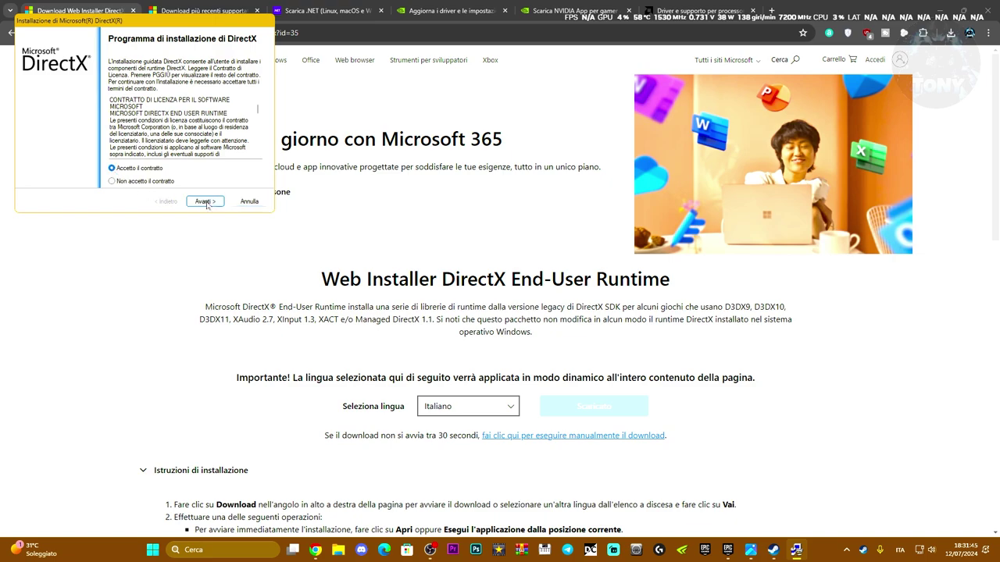
{"action": "left_click", "coordinate": [205, 202]}
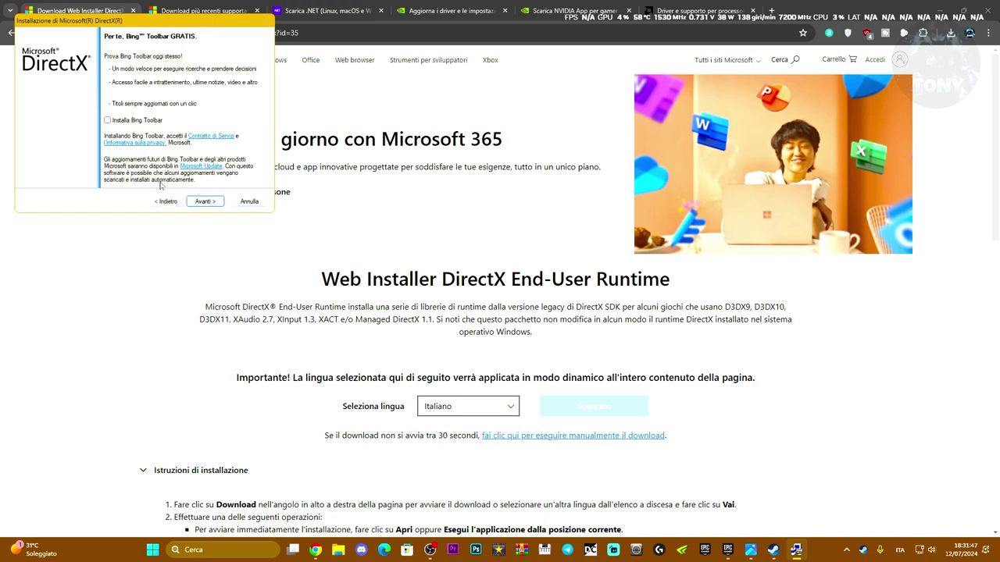
{"action": "left_click", "coordinate": [204, 202]}
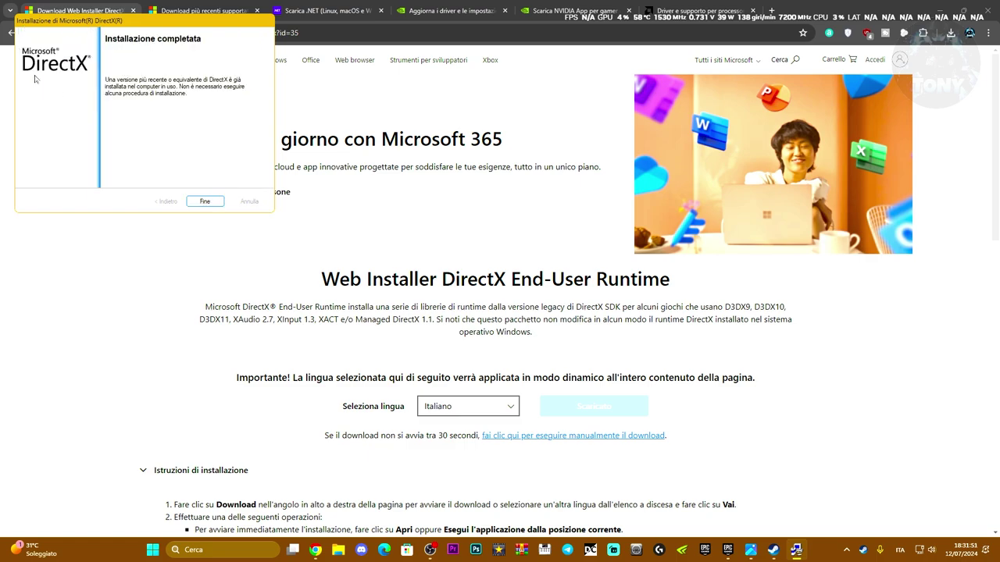
{"action": "left_click", "coordinate": [206, 201]}
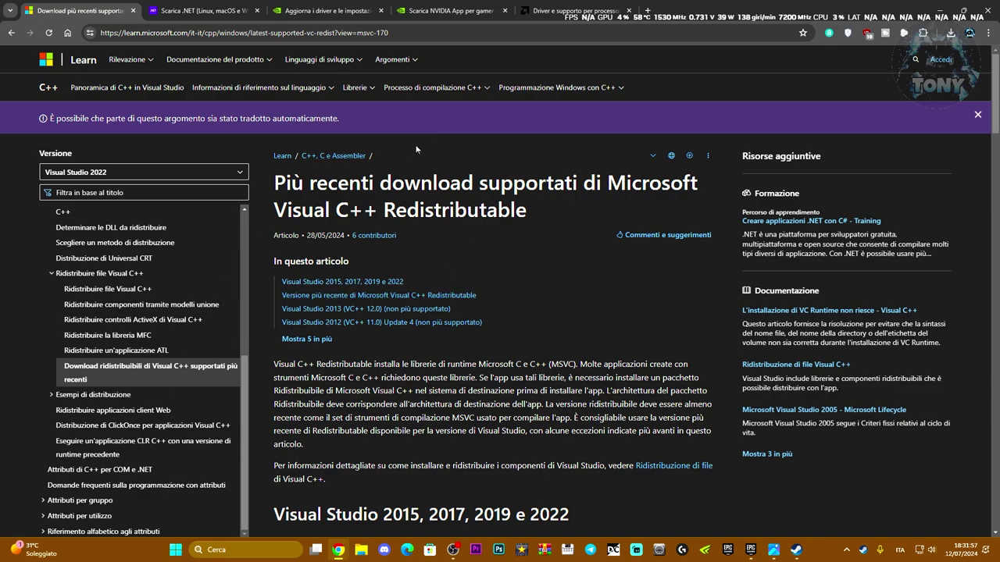
View the Visual C++ Redistributable download links for Visual Studio 2015, 2017, 2019 and 2022, and close the page.
{"action": "left_click", "coordinate": [335, 281]}
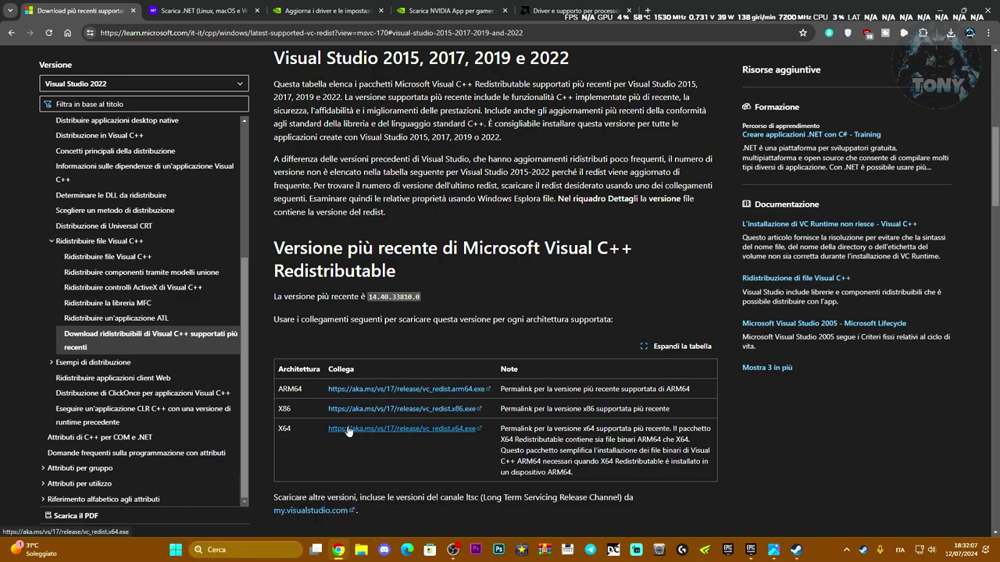
{"action": "left_click", "coordinate": [133, 10]}
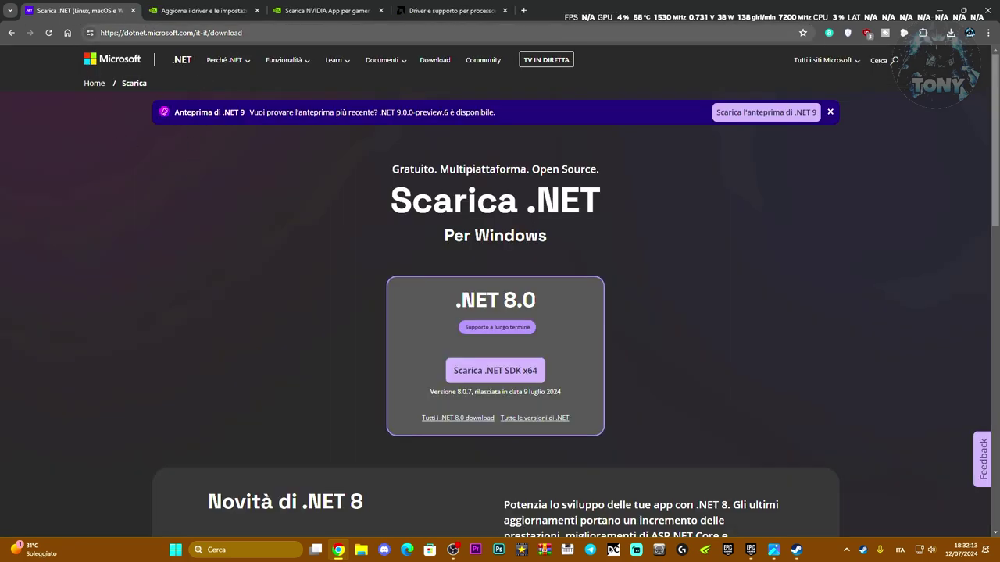
Download the .NET 8.0 SDK x64 installer and check its progress in the recent downloads.
{"action": "key", "text": "ctrl+l"}
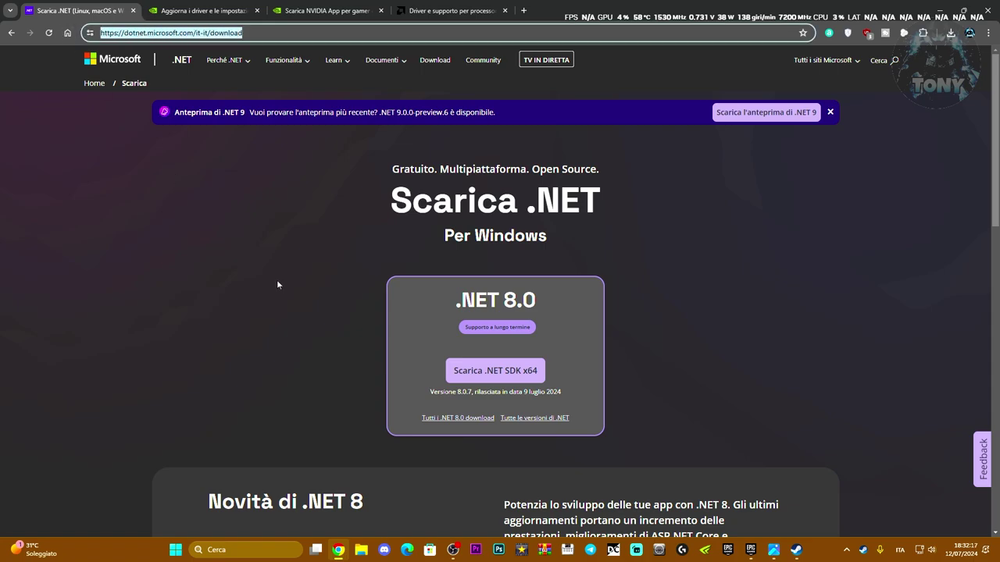
{"action": "left_click", "coordinate": [440, 295]}
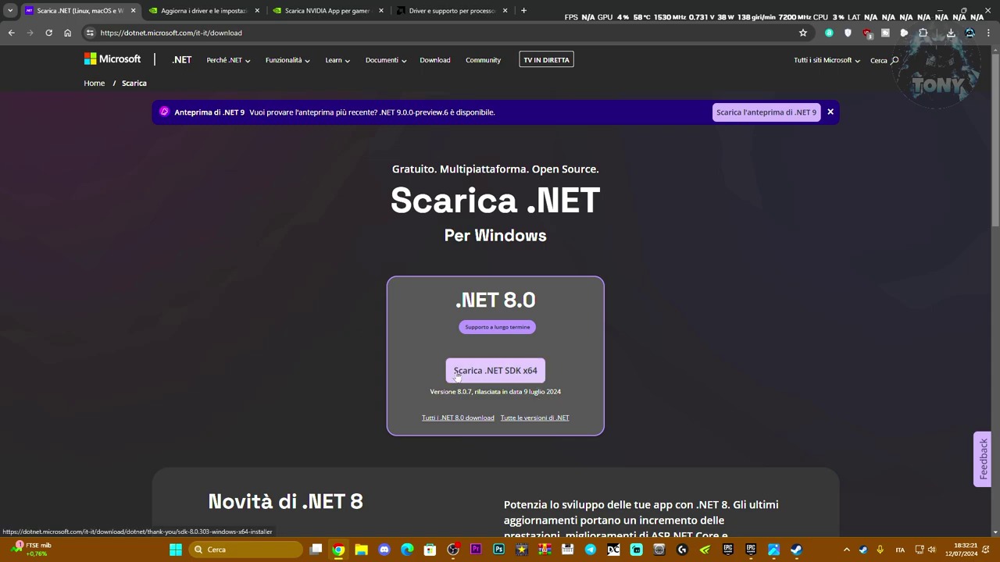
{"action": "left_click", "coordinate": [525, 377]}
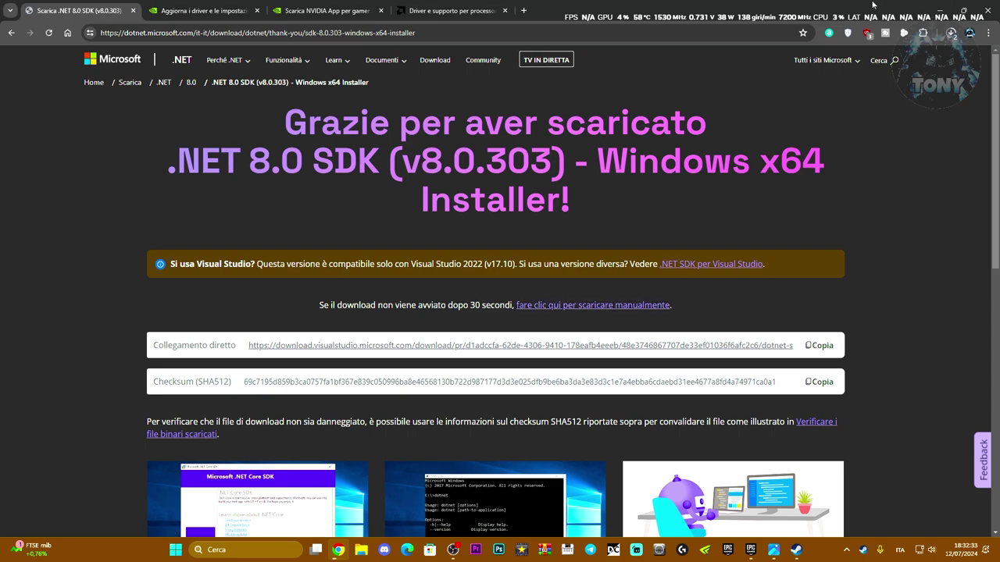
{"action": "left_click", "coordinate": [950, 34]}
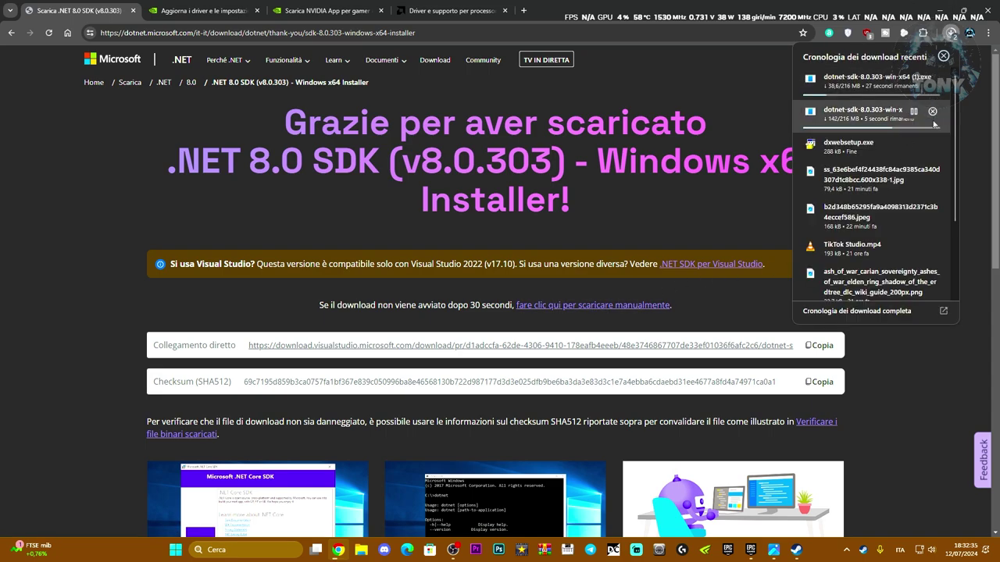
Minimize Chrome and Steam and refresh the desktop to bring up the downloaded .NET SDK installer.
{"action": "left_click", "coordinate": [942, 10]}
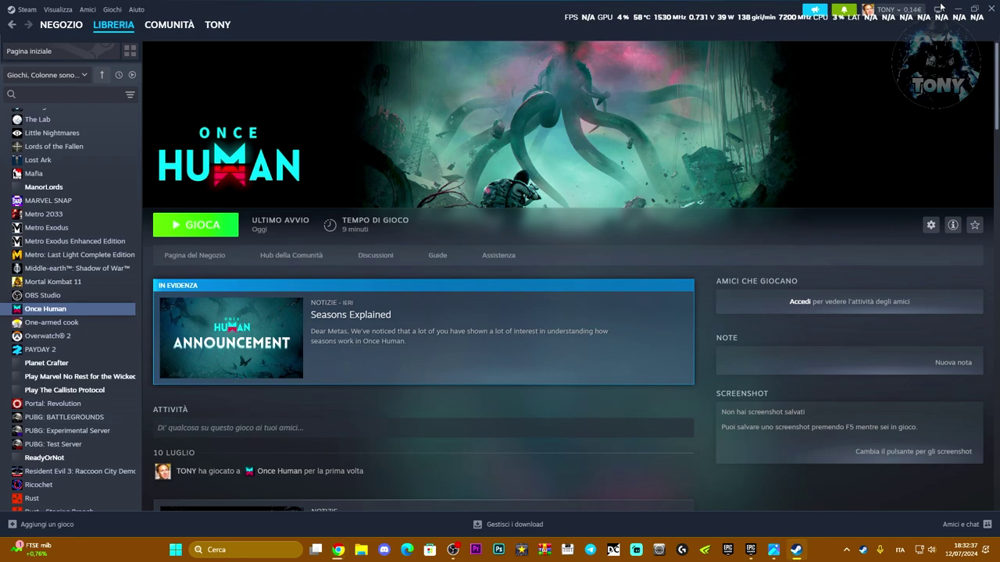
{"action": "left_click", "coordinate": [959, 9]}
{"action": "right_click", "coordinate": [381, 204]}
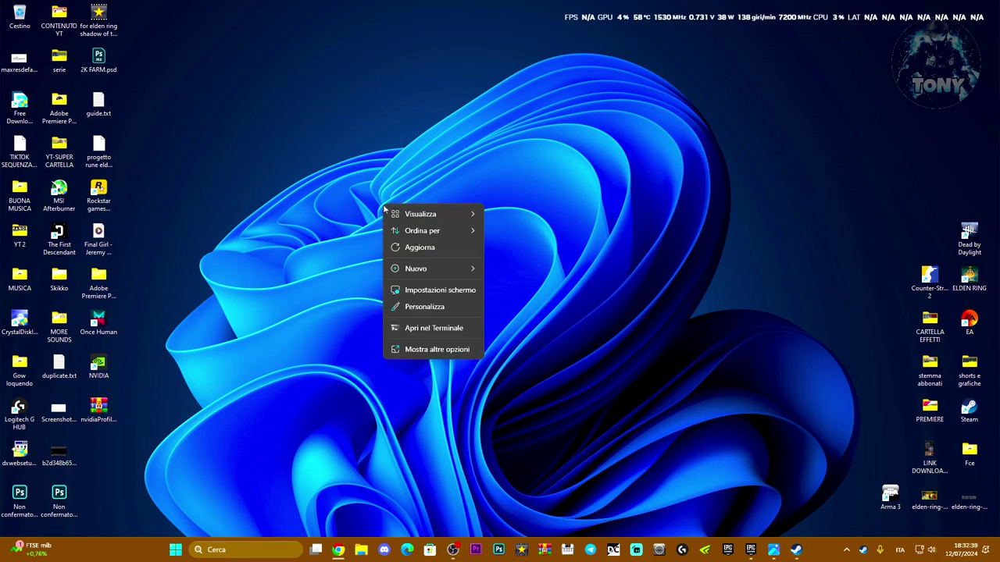
{"action": "left_click", "coordinate": [415, 249]}
{"action": "right_click", "coordinate": [416, 254]}
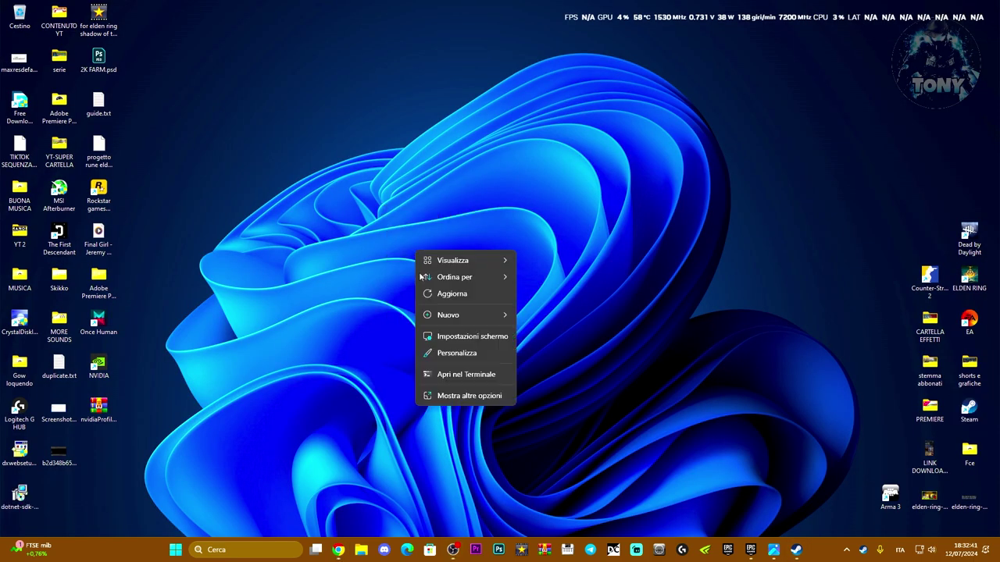
{"action": "left_click", "coordinate": [438, 295]}
Move the .NET SDK installer to an empty area of the desktop and launch it.
{"action": "left_click_drag", "start_coordinate": [21, 496], "coordinate": [375, 279]}
{"action": "right_click", "coordinate": [377, 277]}
{"action": "left_click", "coordinate": [431, 343]}
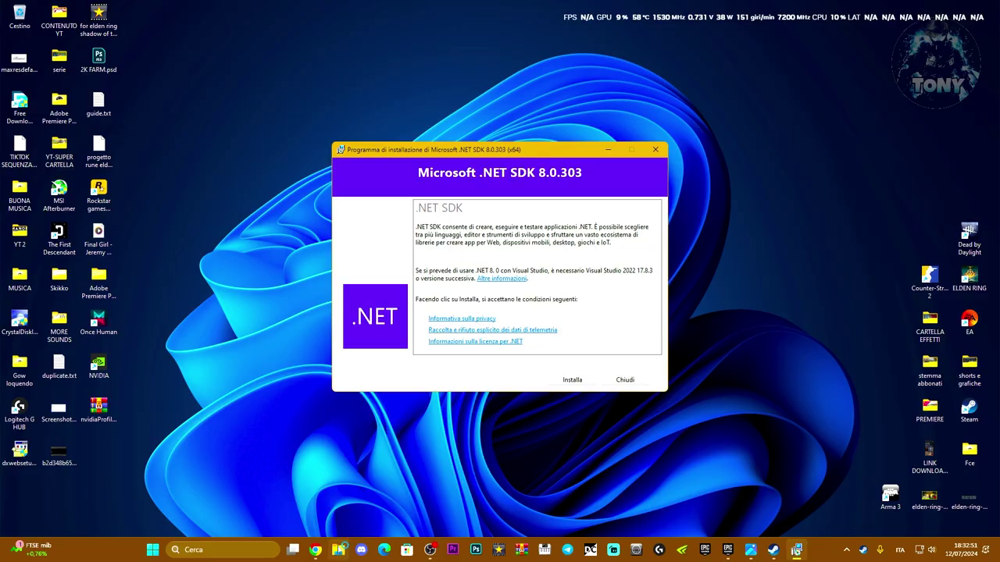
Switch to Chrome and go back through the visited .NET pages to view the .NET Framework download page.
{"action": "left_click", "coordinate": [320, 549]}
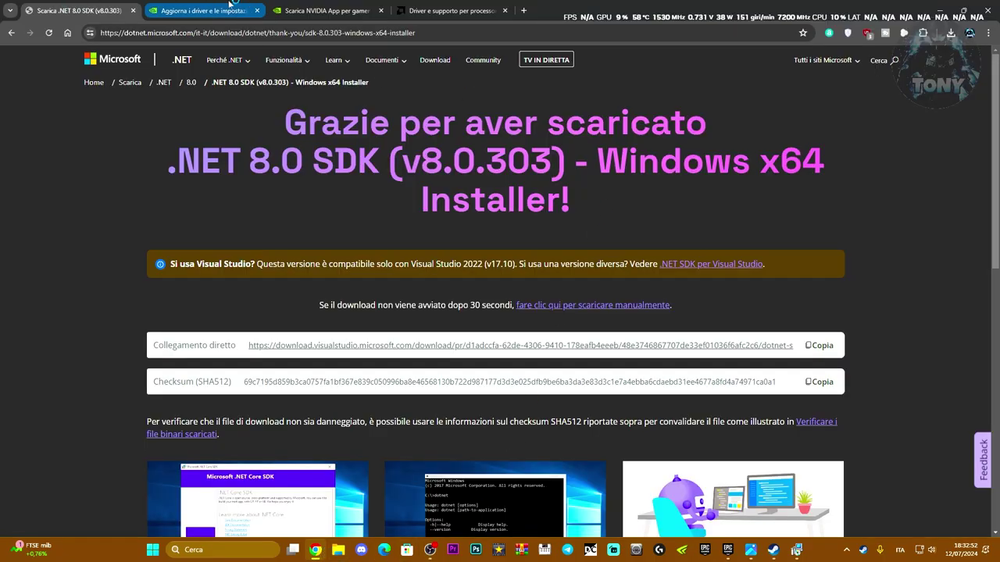
{"action": "left_click", "coordinate": [11, 33]}
{"action": "left_click", "coordinate": [11, 34]}
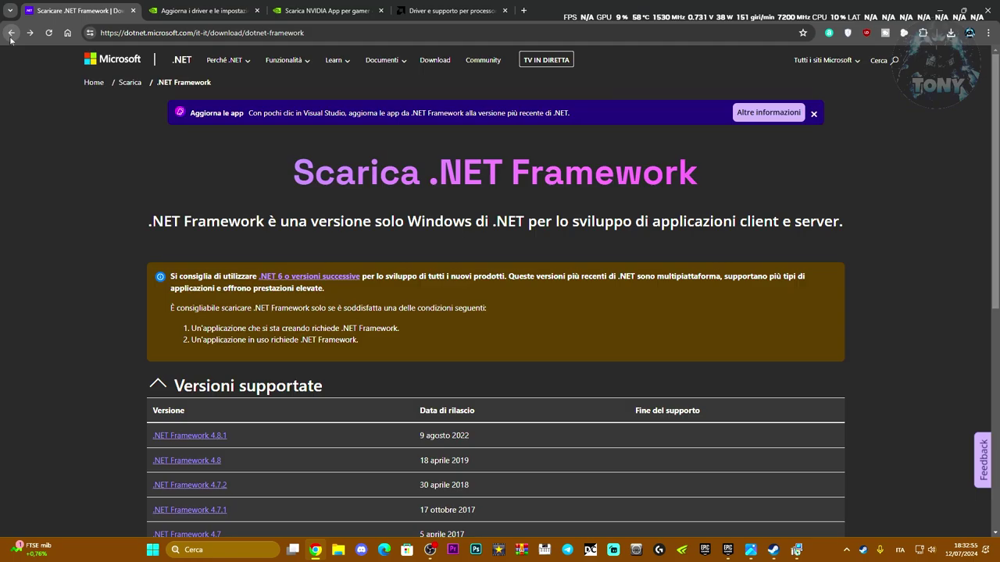
{"action": "left_click", "coordinate": [31, 33]}
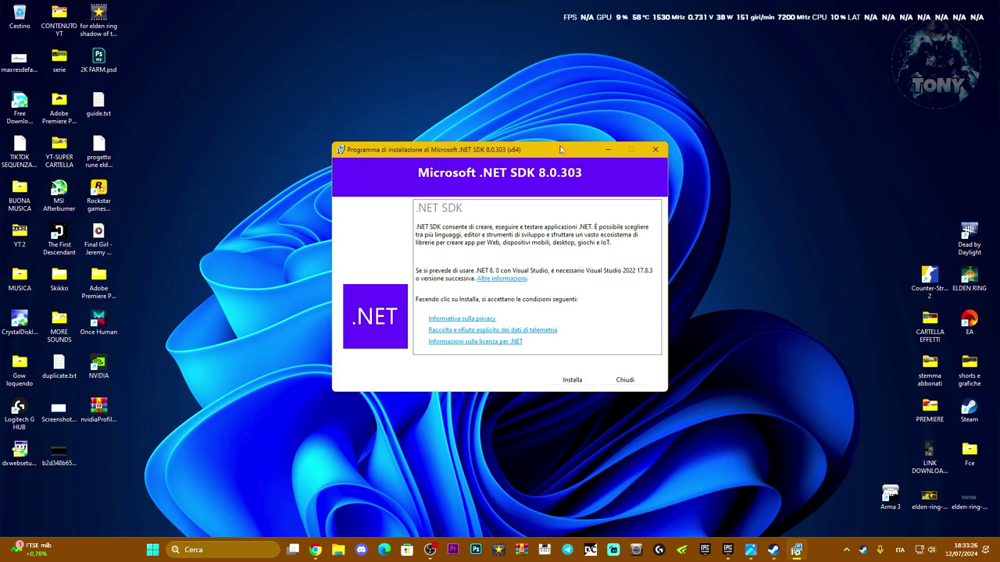
Install Microsoft .NET SDK 8.0.303 (x64) and close its installer.
{"action": "left_click_drag", "start_coordinate": [561, 149], "coordinate": [565, 128]}
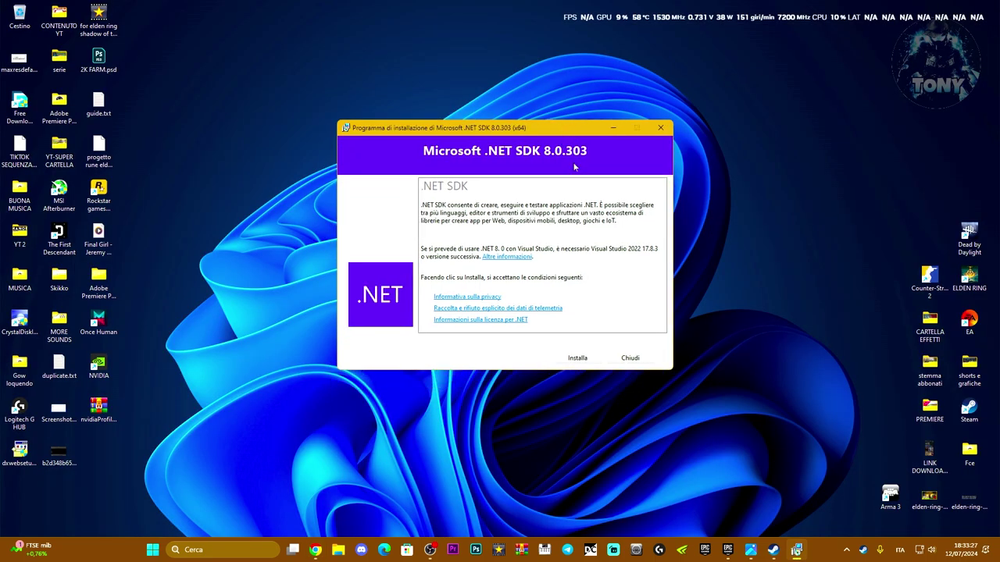
{"action": "left_click", "coordinate": [576, 360]}
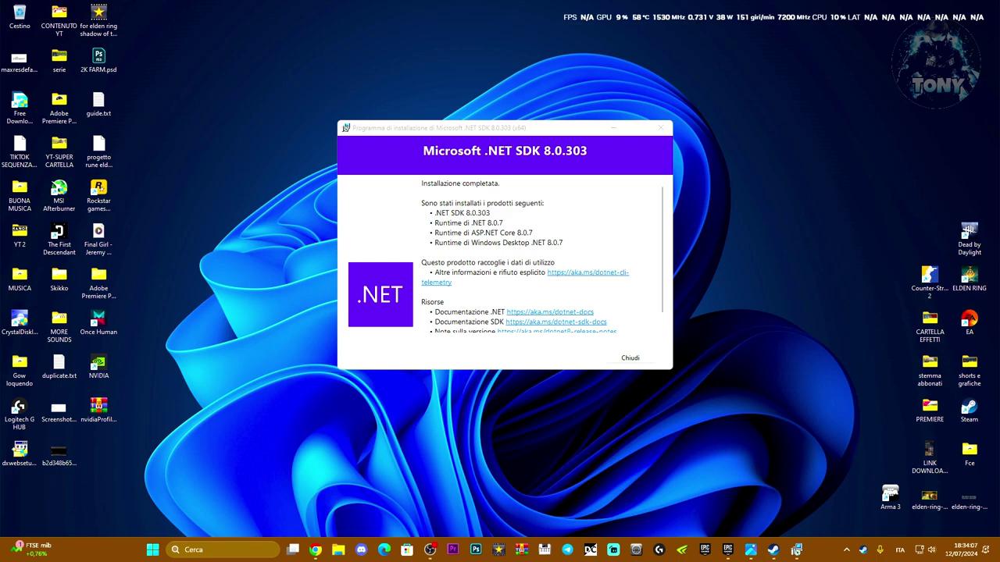
{"action": "left_click", "coordinate": [625, 359]}
{"action": "left_click", "coordinate": [624, 359]}
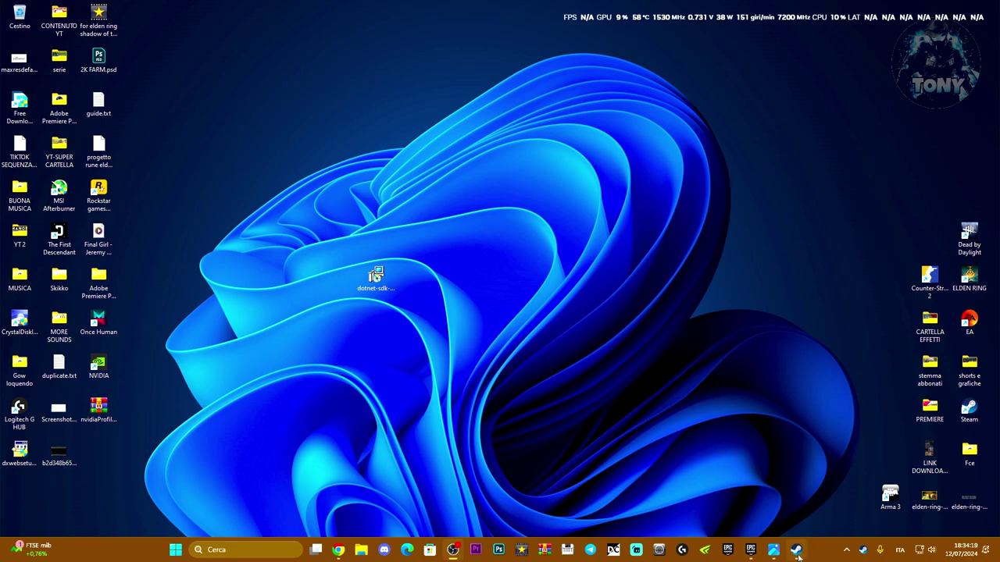
View Once Human's library page in Steam, and switch to Chrome to close the .NET Framework download page.
{"action": "left_click", "coordinate": [796, 550]}
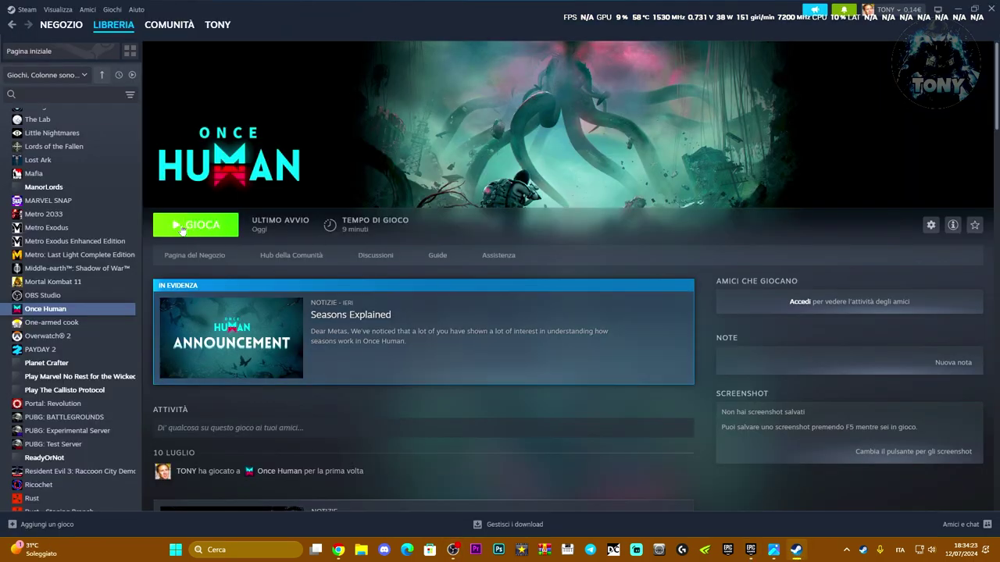
{"action": "left_click", "coordinate": [338, 551]}
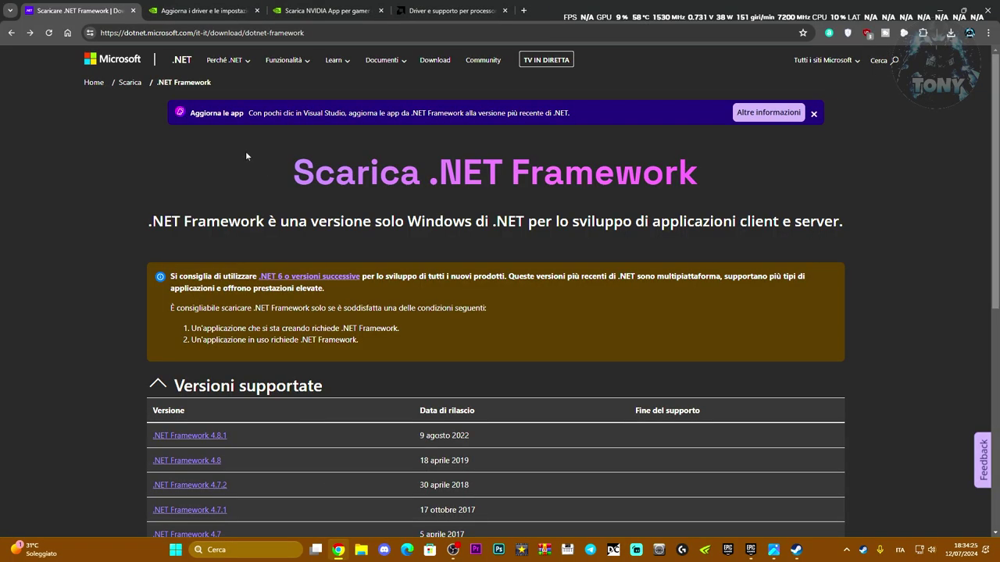
{"action": "left_click", "coordinate": [132, 11]}
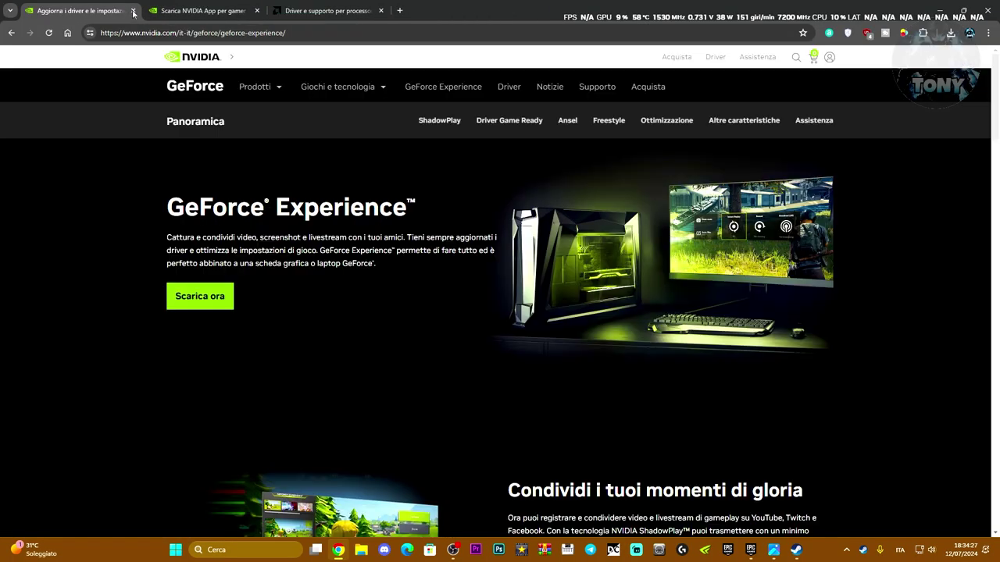
Close the remaining NVIDIA and AMD driver pages in Chrome, and launch Once Human from its Steam library page.
{"action": "left_click", "coordinate": [133, 11]}
{"action": "left_click", "coordinate": [133, 11]}
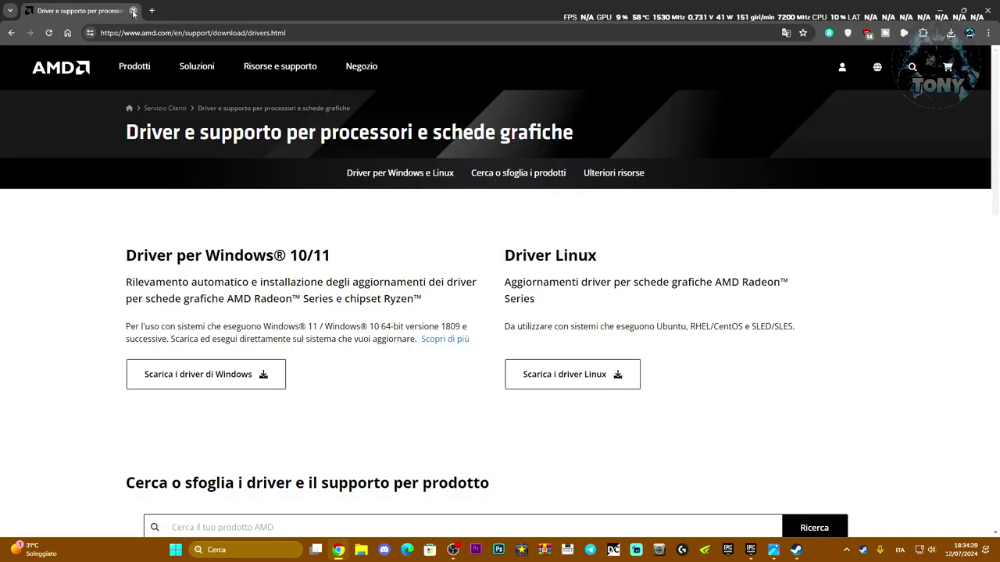
{"action": "left_click", "coordinate": [133, 11]}
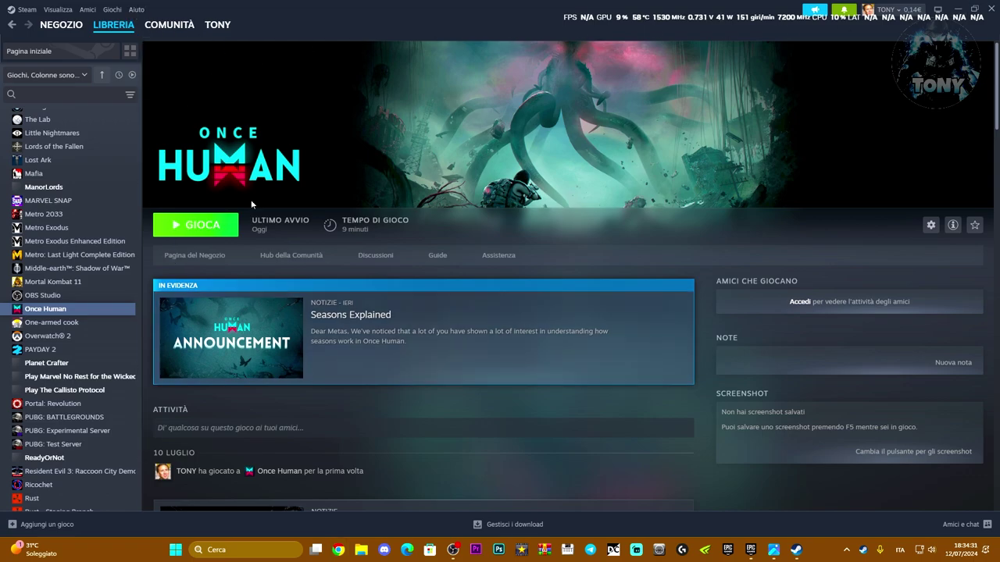
{"action": "left_click", "coordinate": [192, 233]}
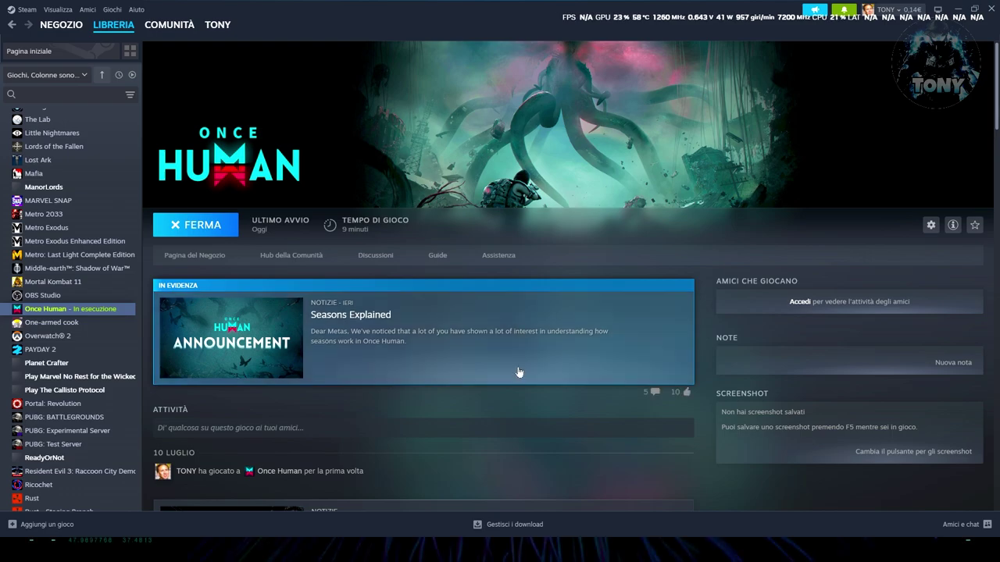
{"action": "left_click", "coordinate": [494, 547]}
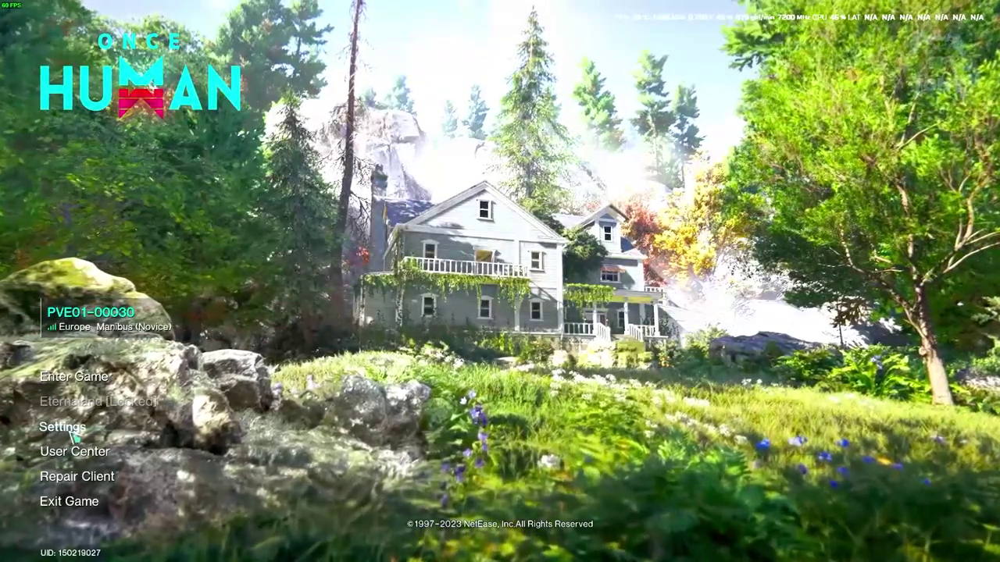
Set the Music Volume to 0 in the game's sound settings and return to the main menu.
{"action": "left_click", "coordinate": [72, 433]}
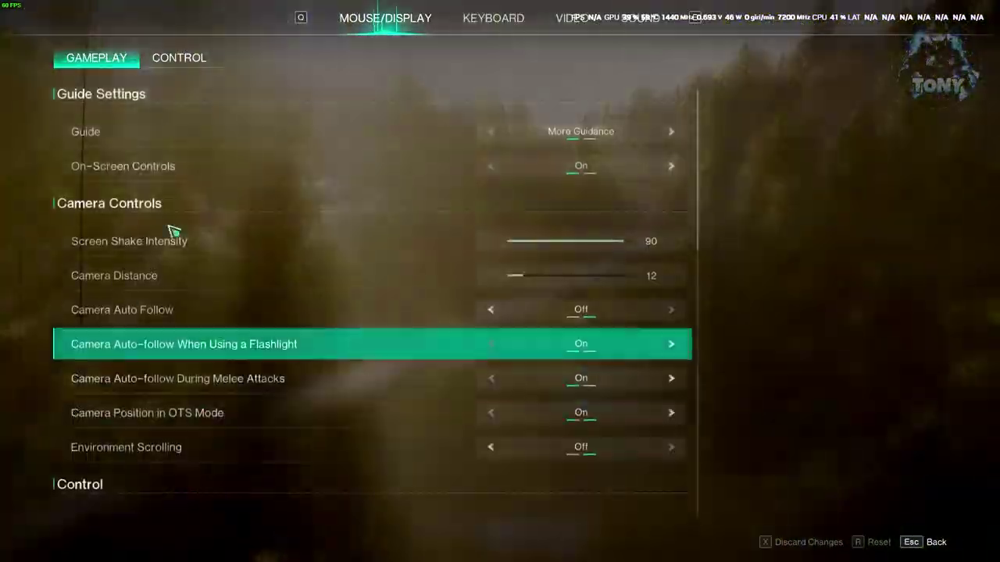
{"action": "left_click", "coordinate": [631, 21]}
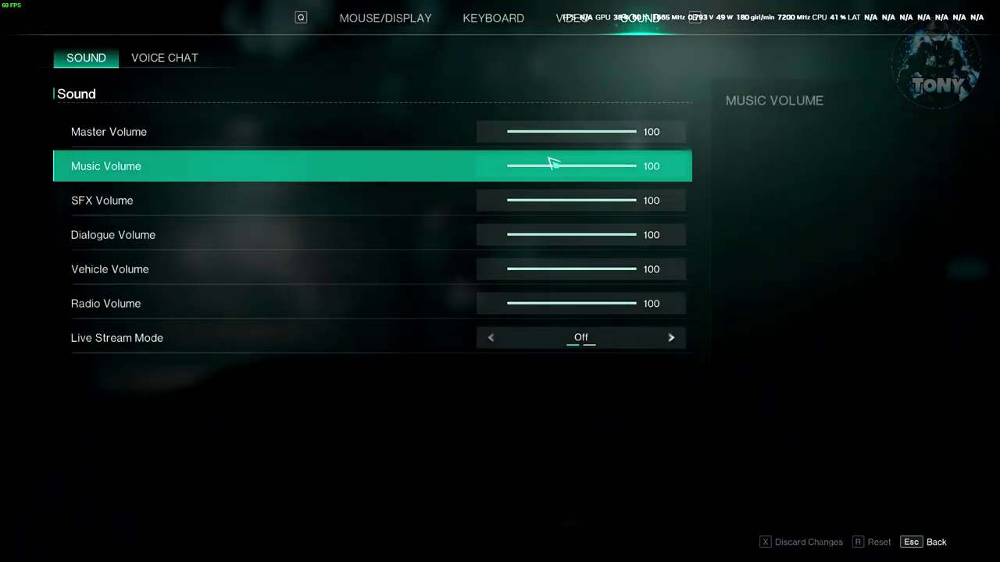
{"action": "left_click", "coordinate": [499, 167]}
{"action": "left_click_drag", "start_coordinate": [609, 170], "coordinate": [502, 179]}
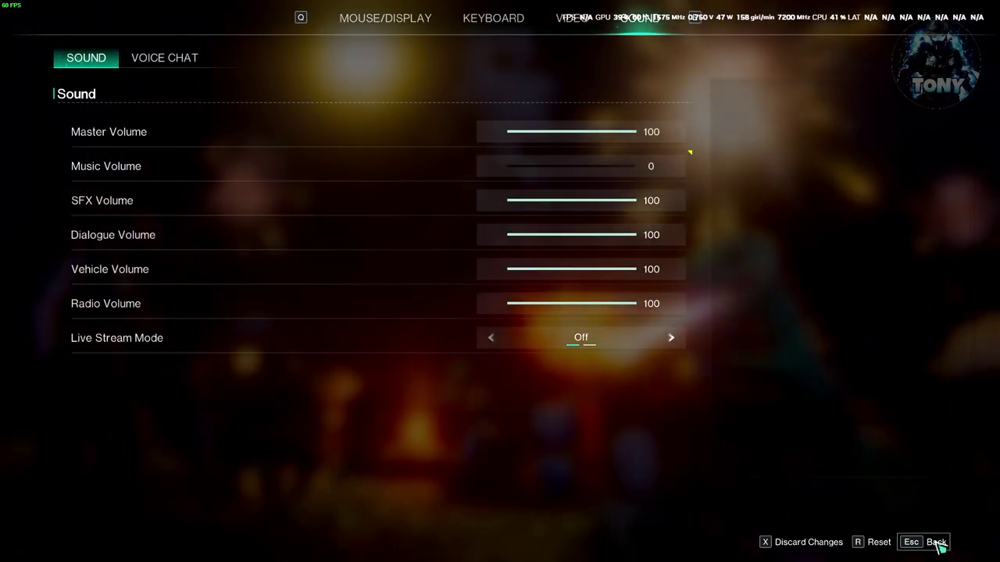
{"action": "left_click", "coordinate": [930, 545]}
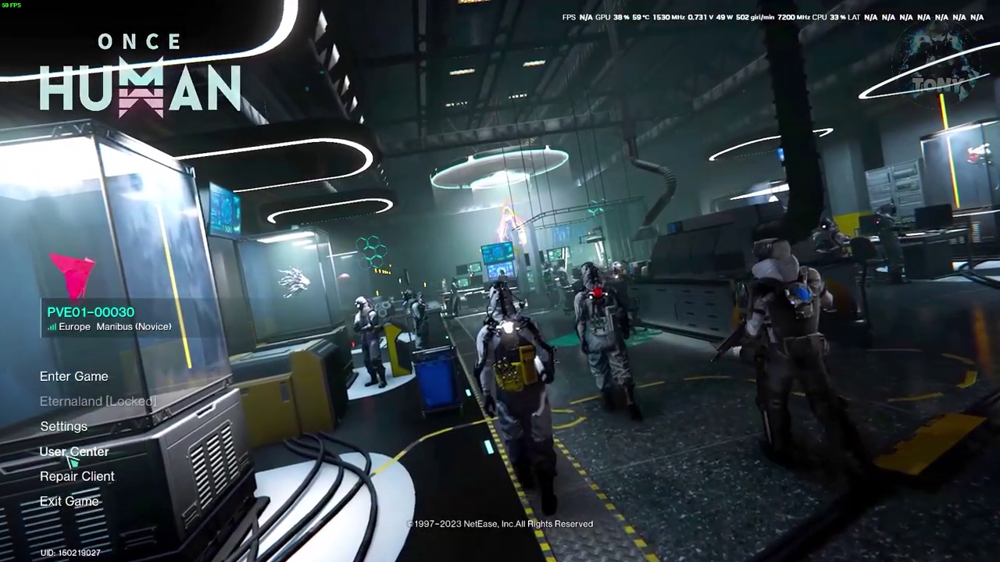
Open the game's basic video settings to view the display mode and resolution.
{"action": "left_click", "coordinate": [66, 428]}
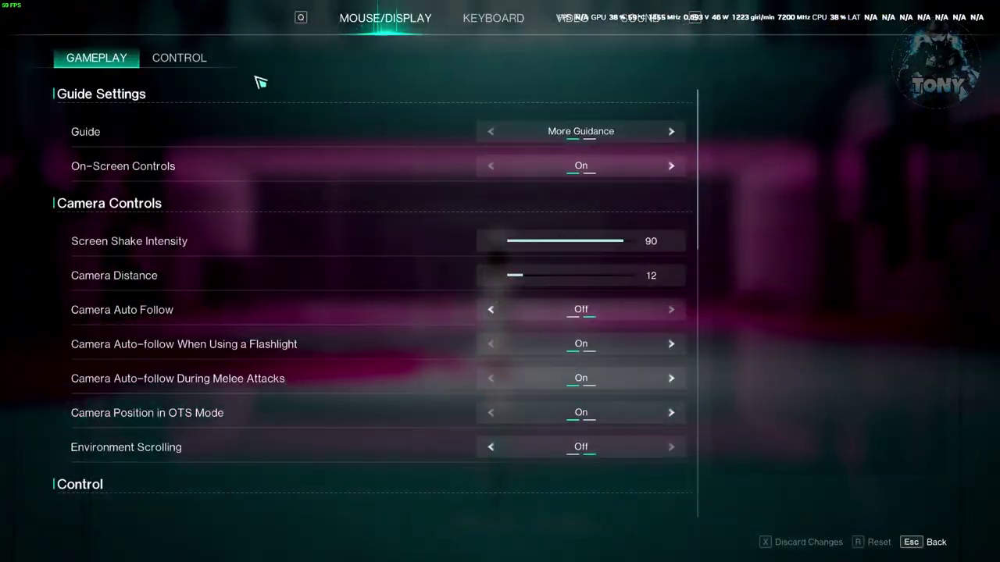
{"action": "left_click", "coordinate": [563, 20]}
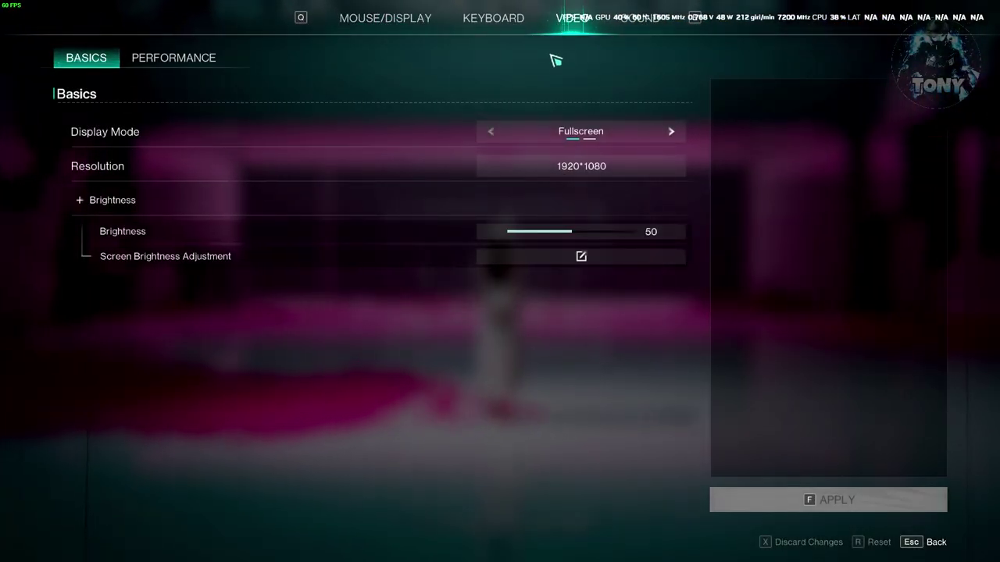